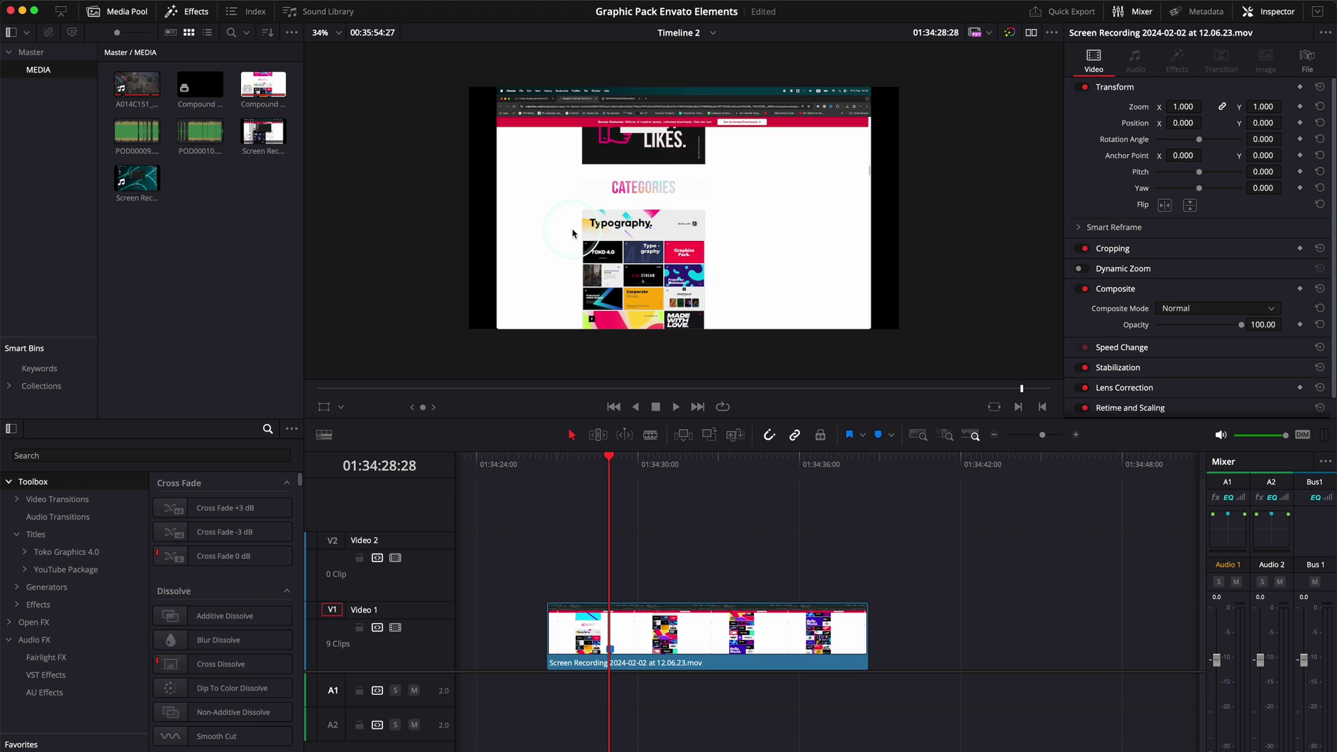
# Step: Zoom the screen recording to 1.508 so it fills the frame, shifted slightly right and up
pyautogui.click(324, 407)
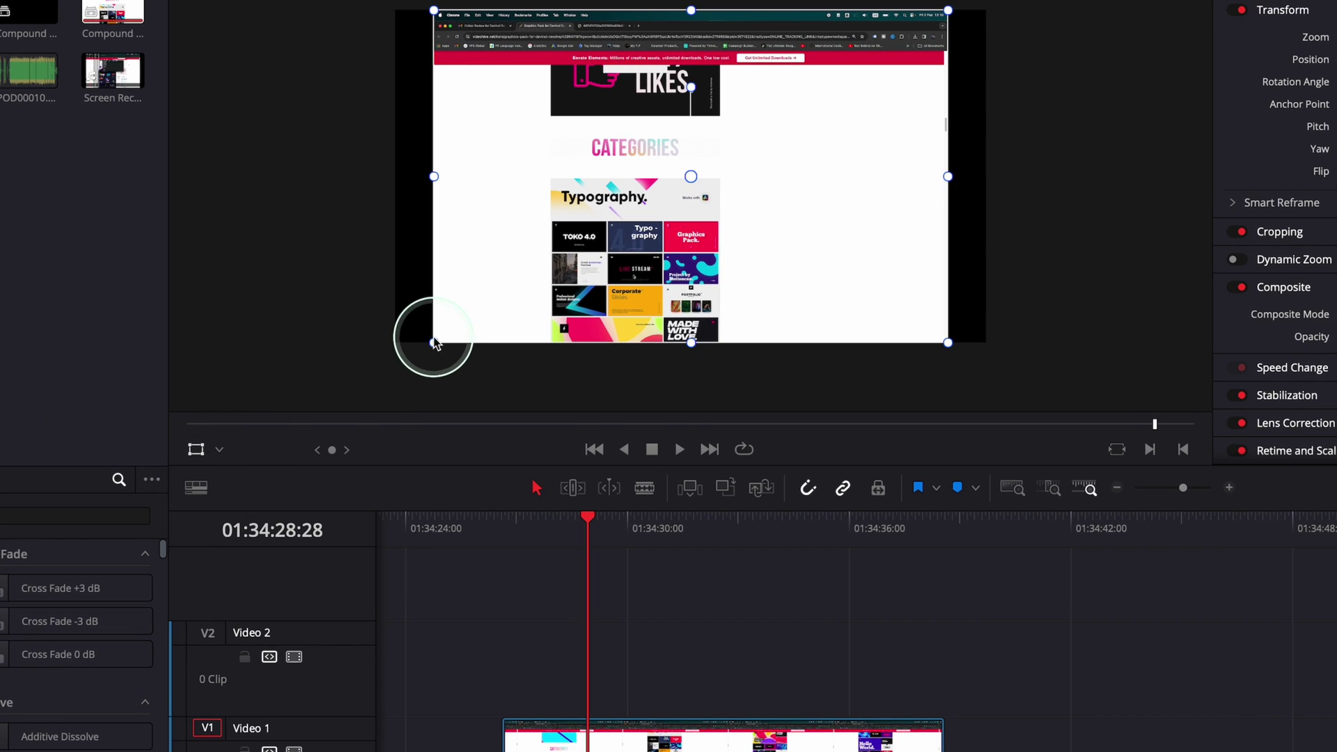
pyautogui.moveTo(433, 342); pyautogui.dragTo(305, 453)
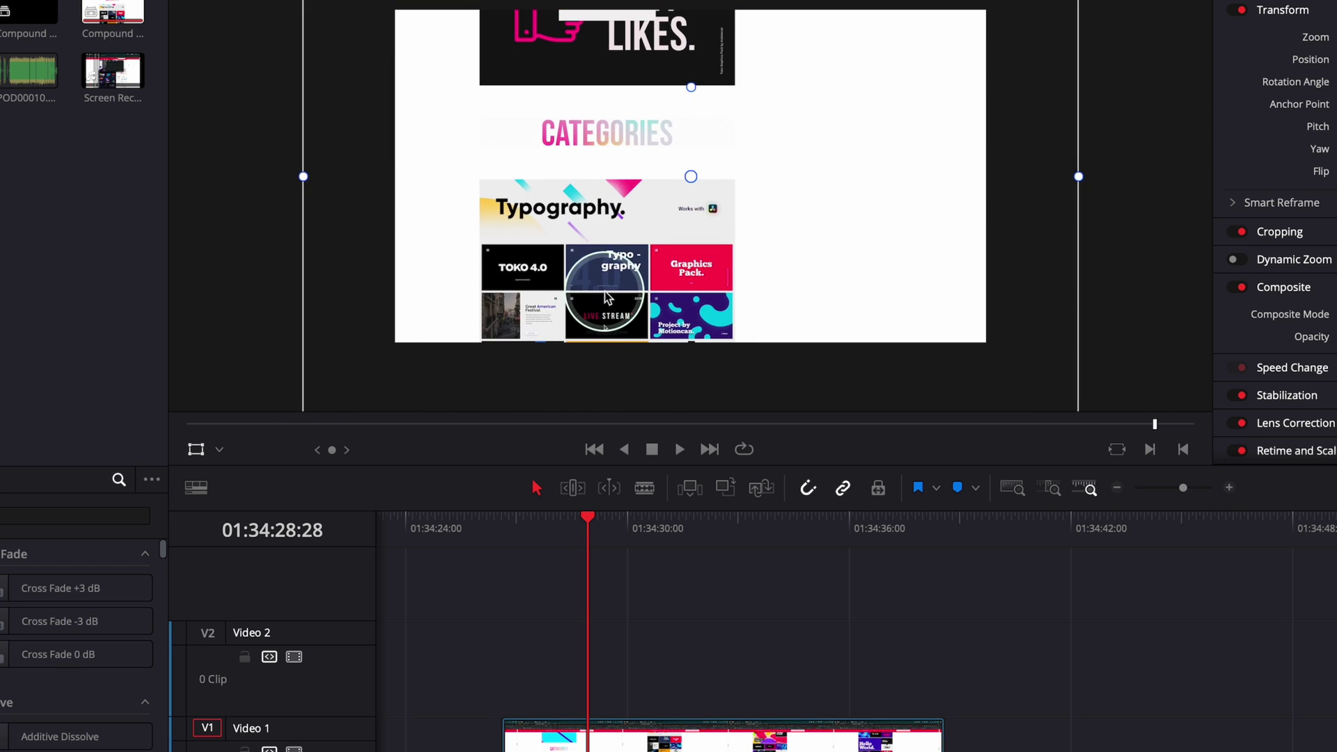
pyautogui.moveTo(608, 298); pyautogui.dragTo(697, 285)
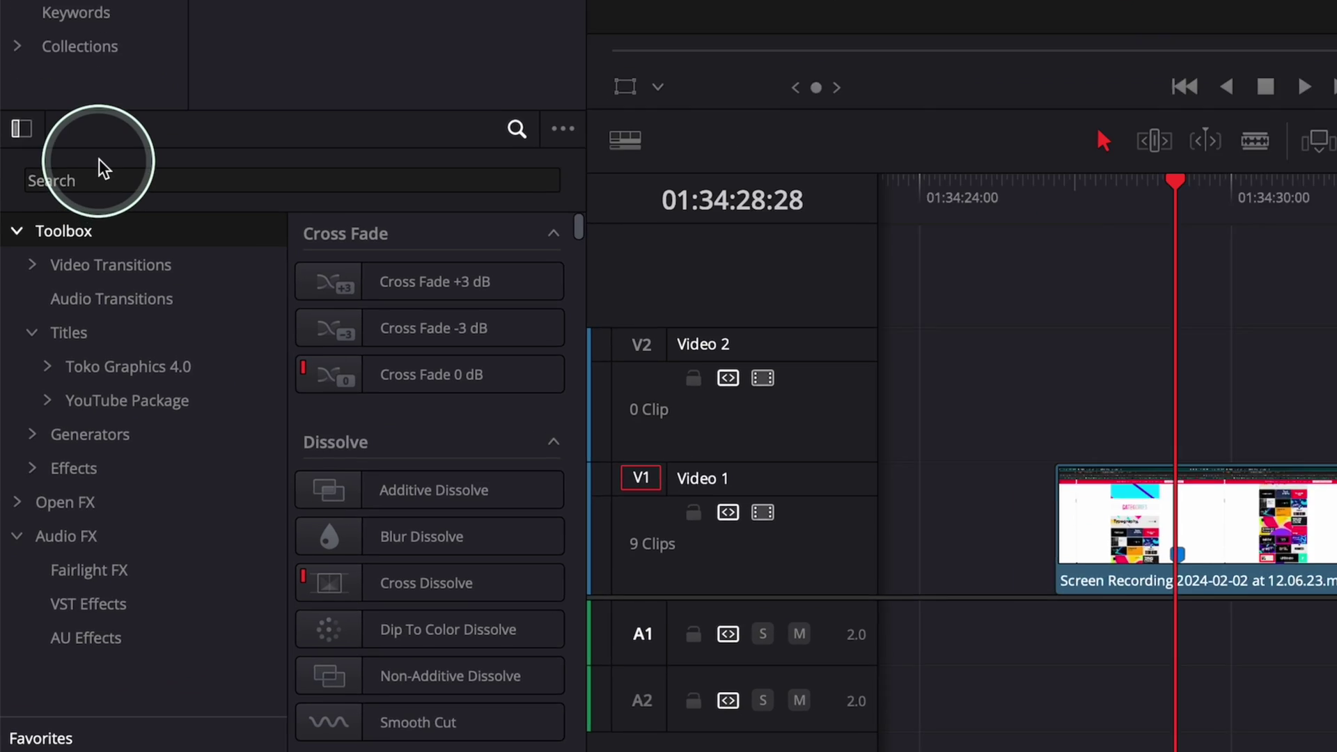
# Step: Apply the DVE Fusion effect to the Video 1 clip and scrub to preview it
pyautogui.click(92, 179)
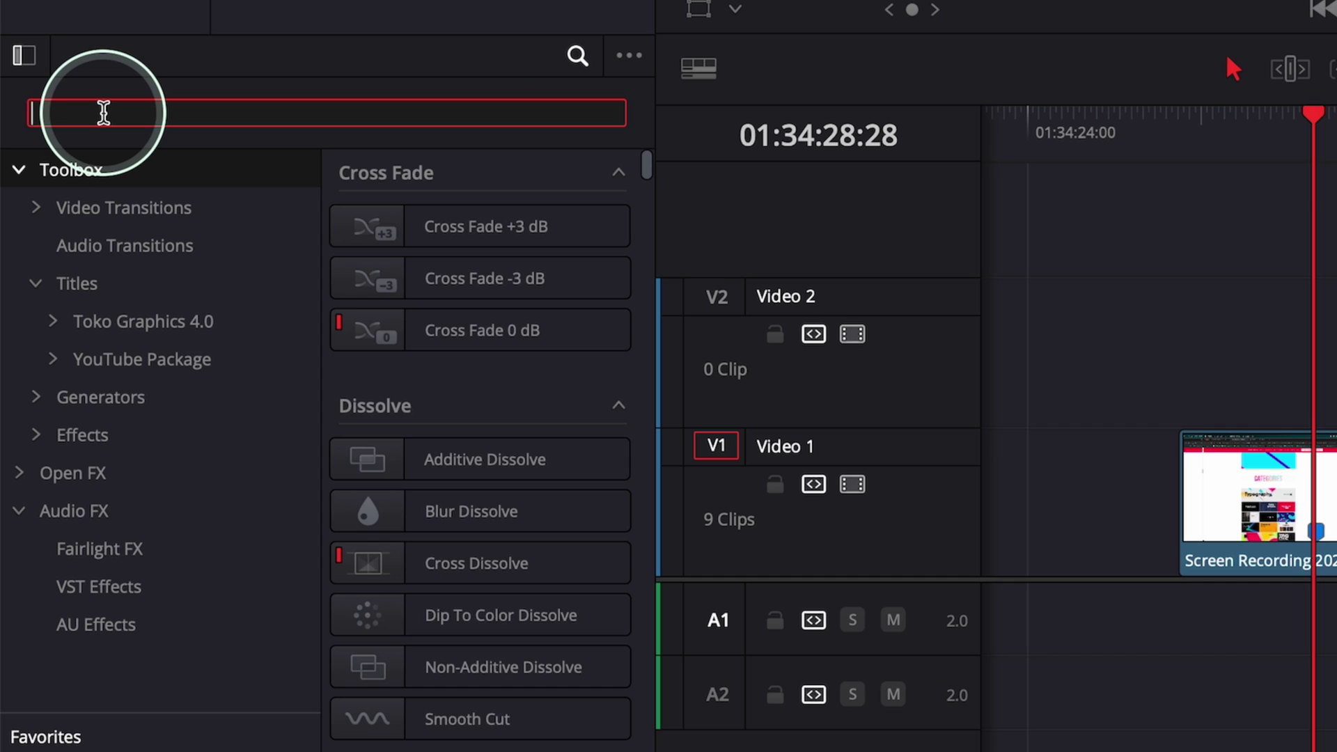
pyautogui.write('DVE')
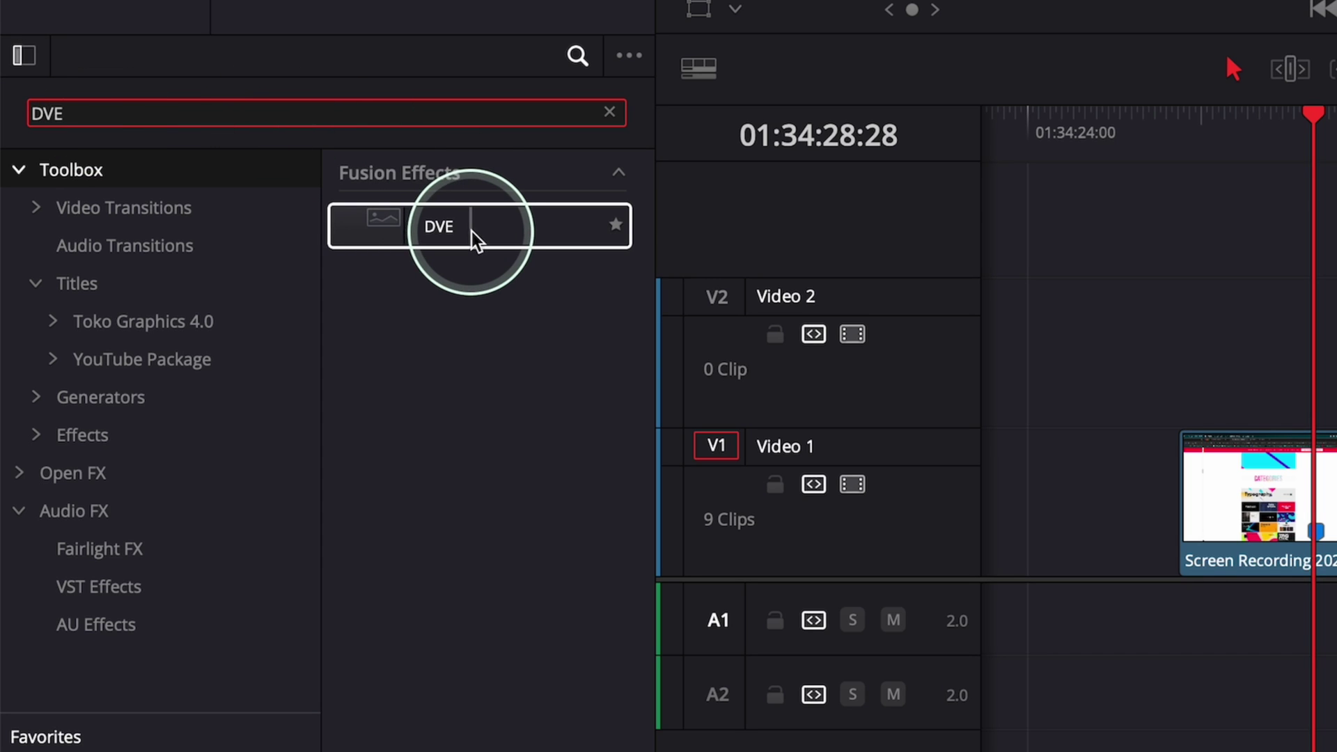
pyautogui.click(609, 112)
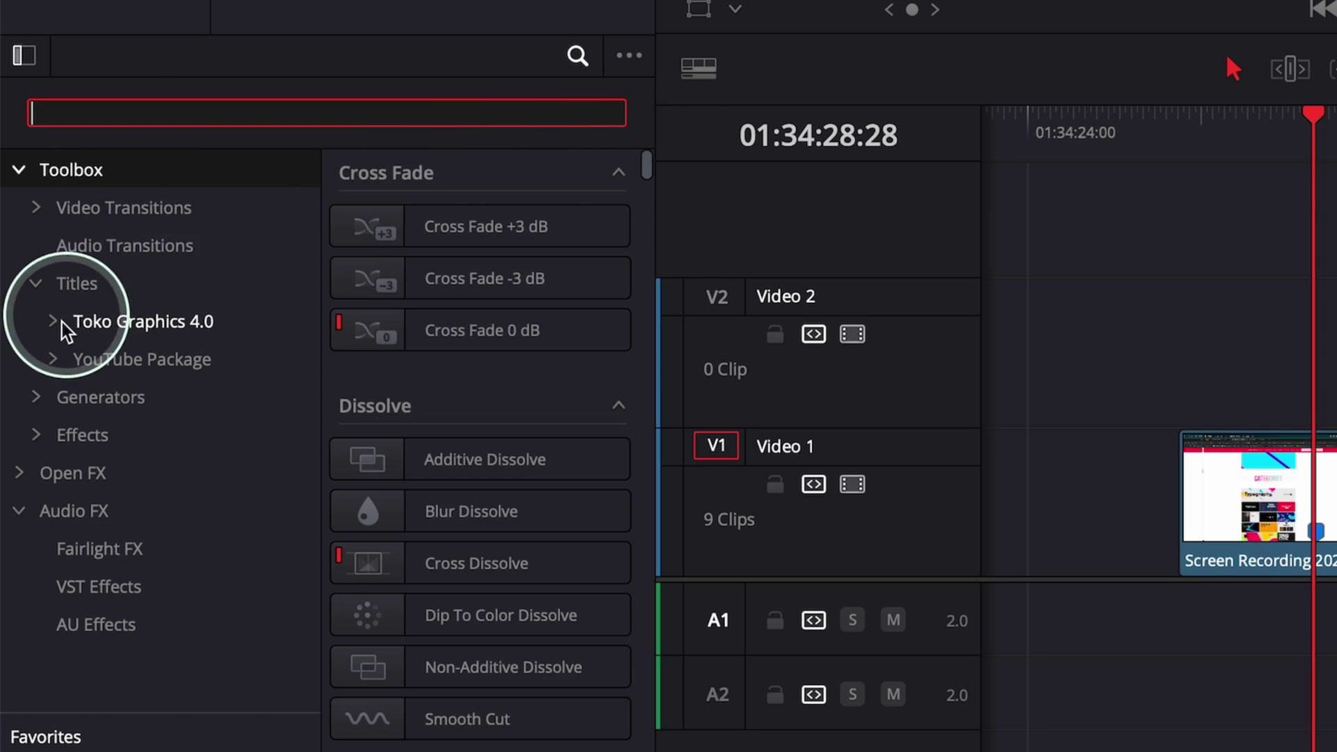
pyautogui.click(73, 440)
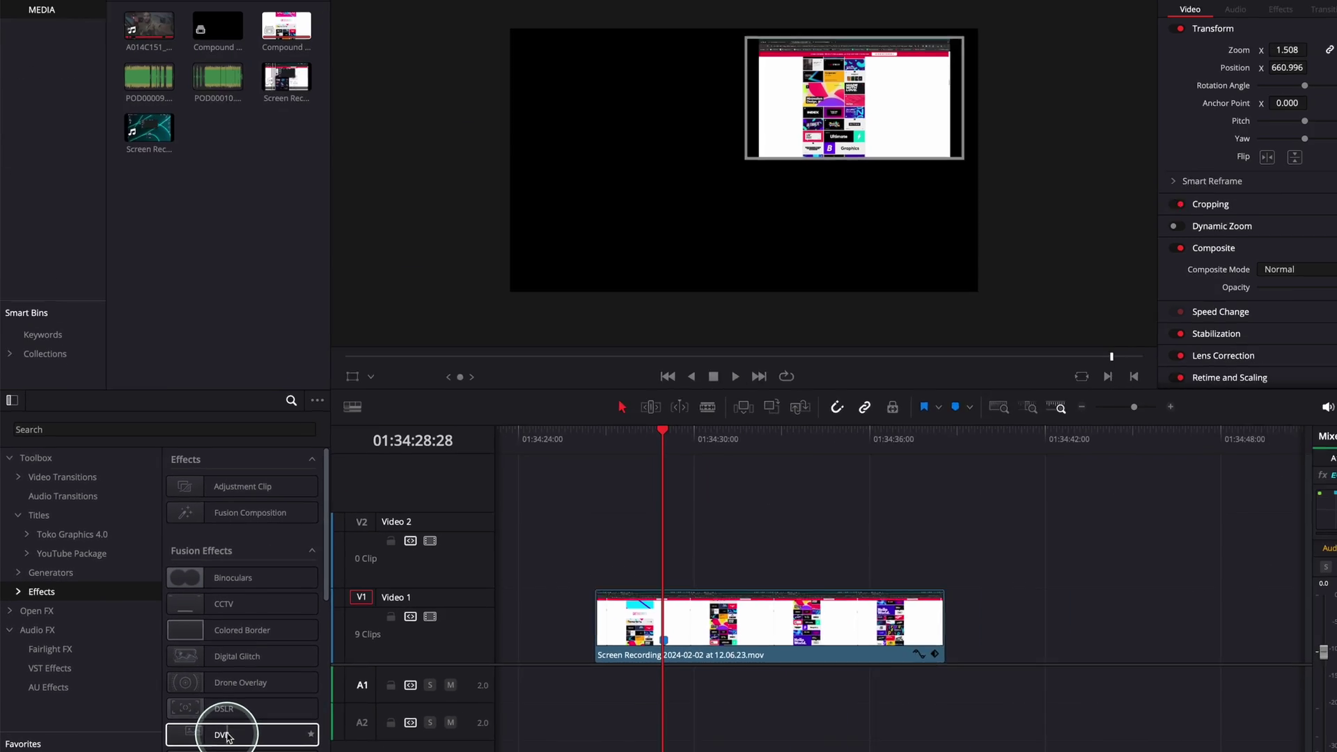
pyautogui.moveTo(227, 736); pyautogui.dragTo(727, 633)
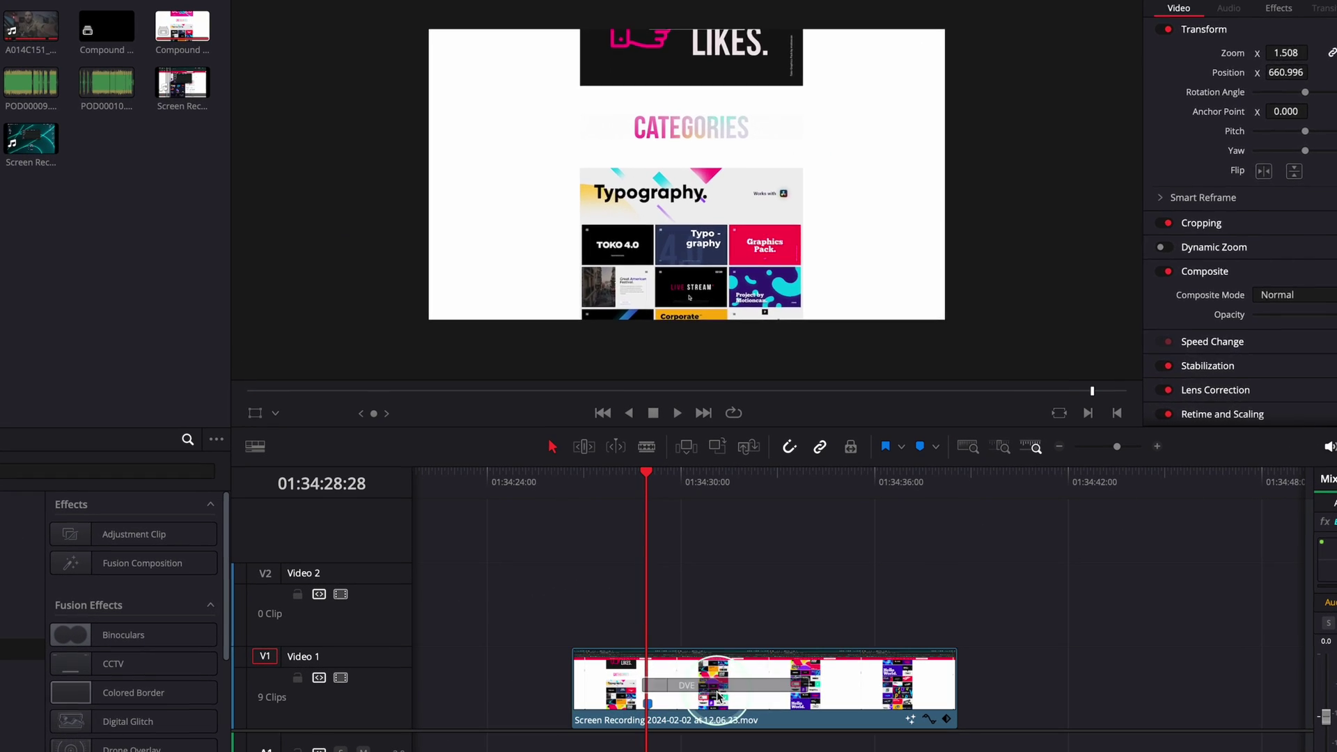
pyautogui.moveTo(718, 696); pyautogui.dragTo(717, 693)
pyautogui.moveTo(655, 475); pyautogui.dragTo(647, 473)
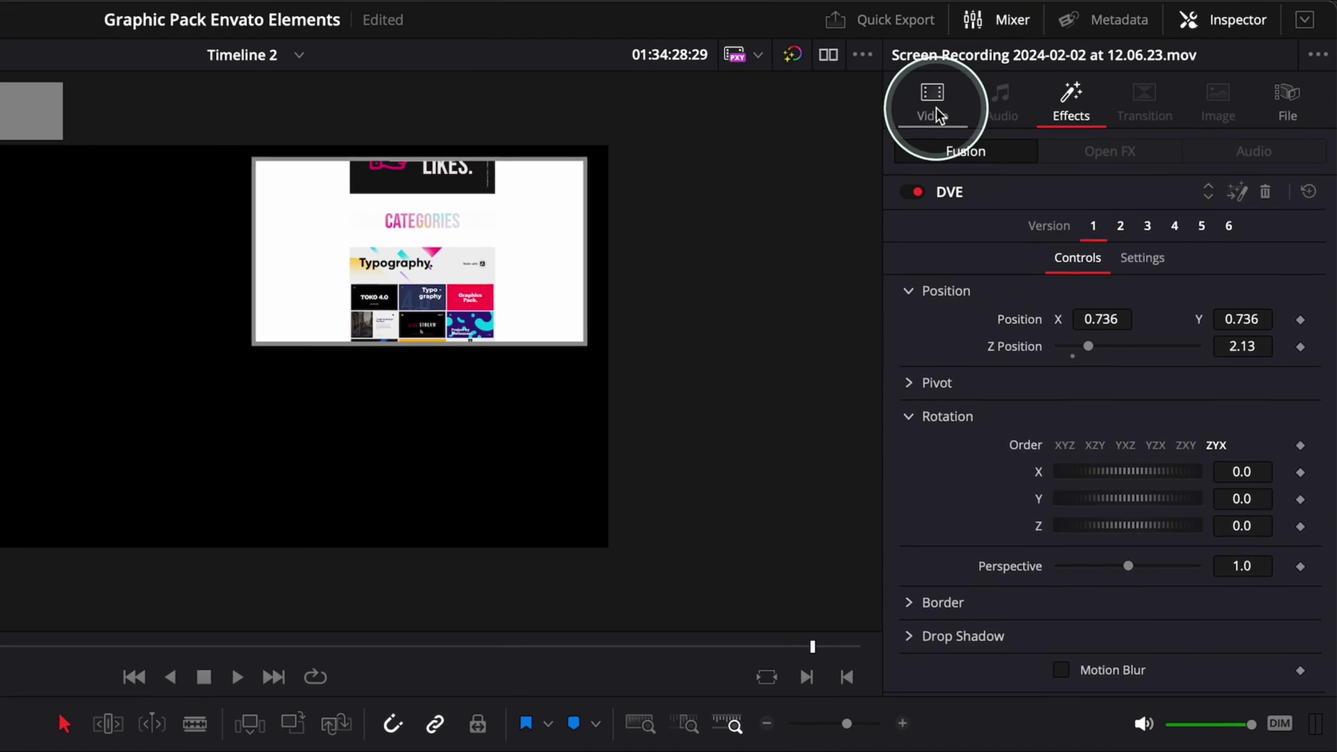
pyautogui.click(1095, 67)
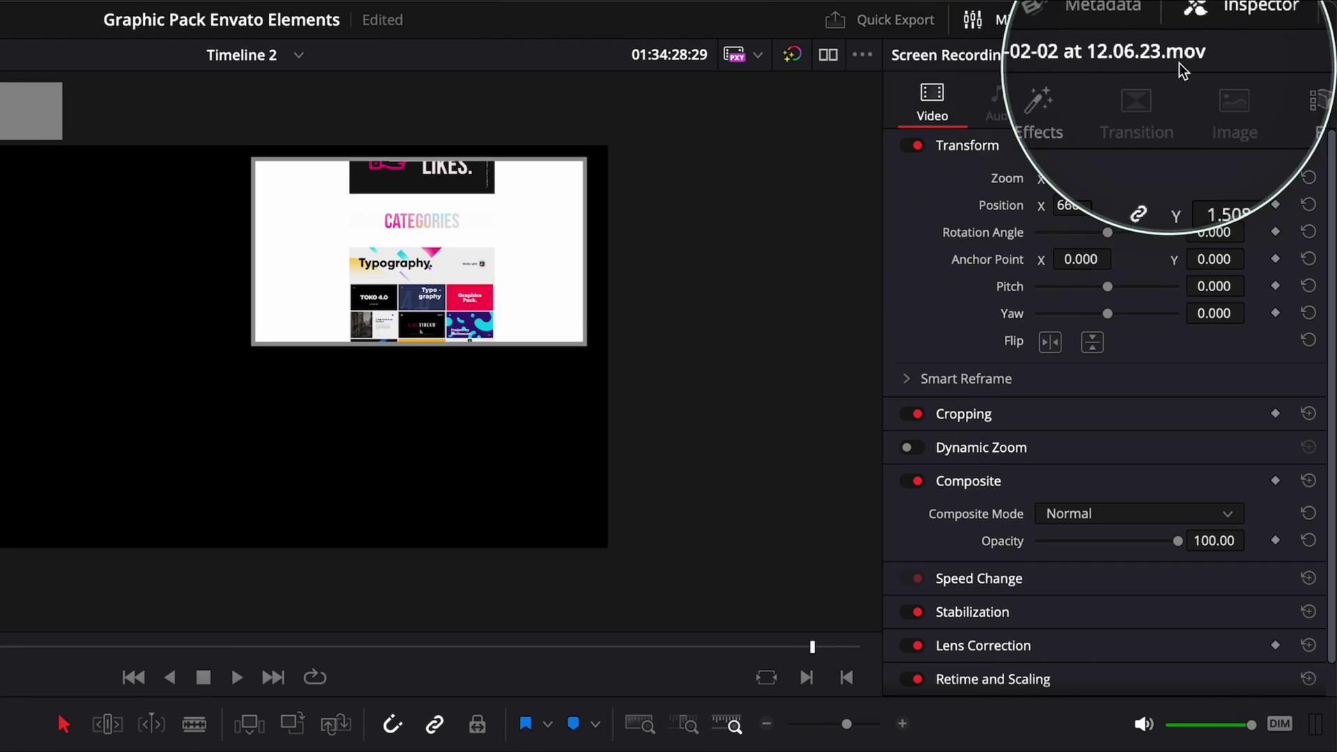
pyautogui.click(1231, 22)
pyautogui.click(1234, 22)
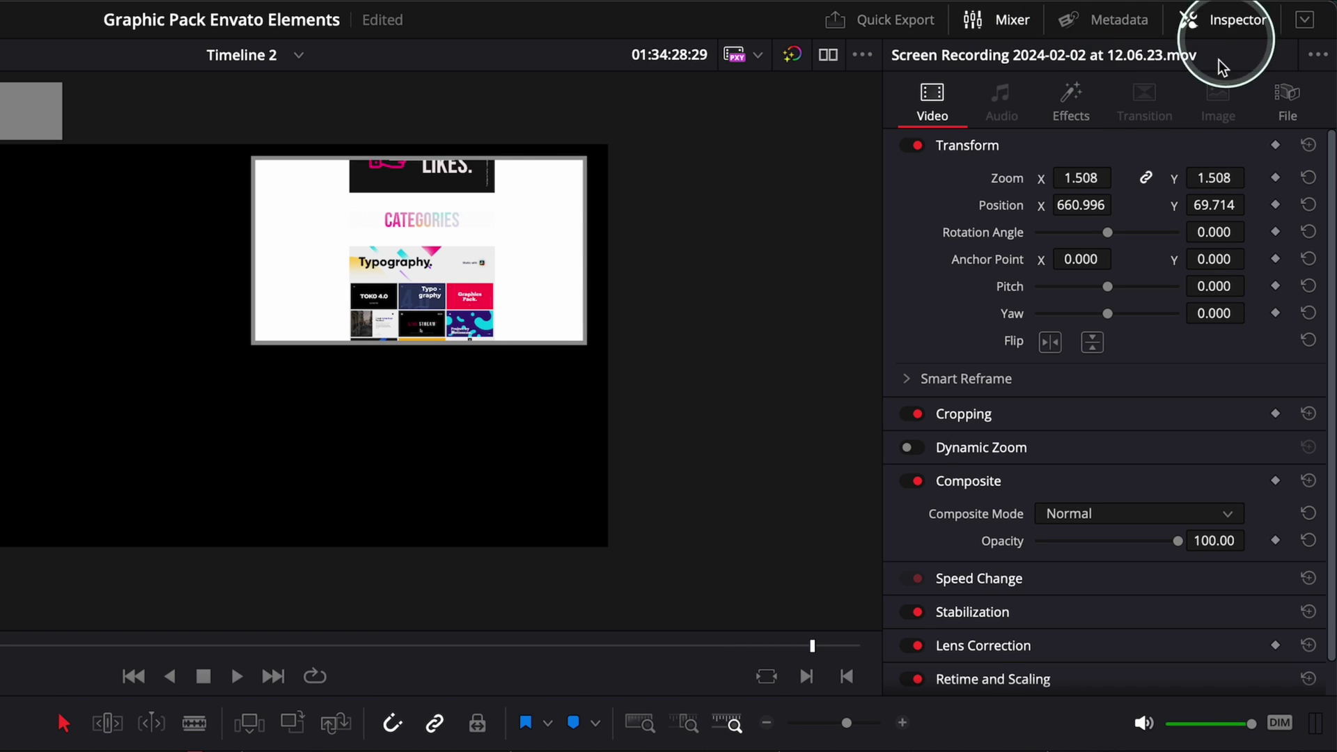
pyautogui.click(1074, 106)
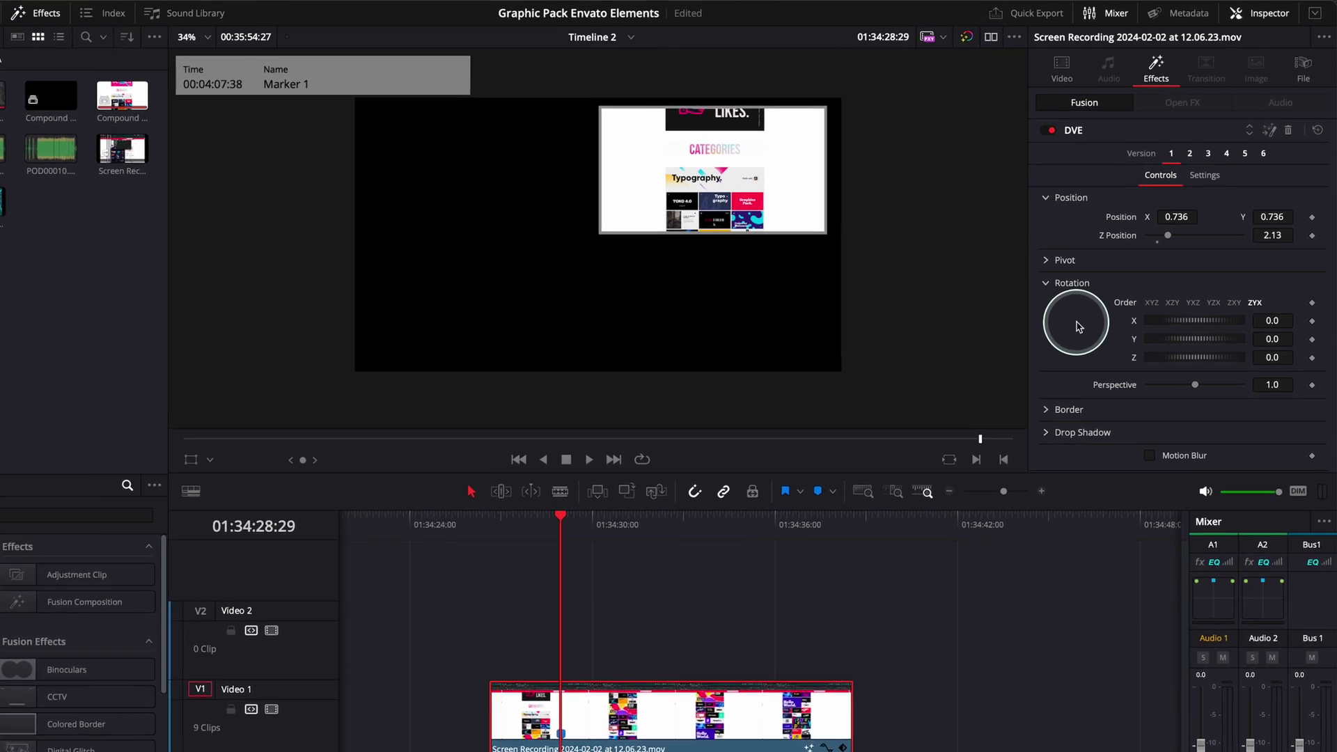
# Step: Expand the DVE Border settings and set Border Blend to 0.0
pyautogui.click(1048, 411)
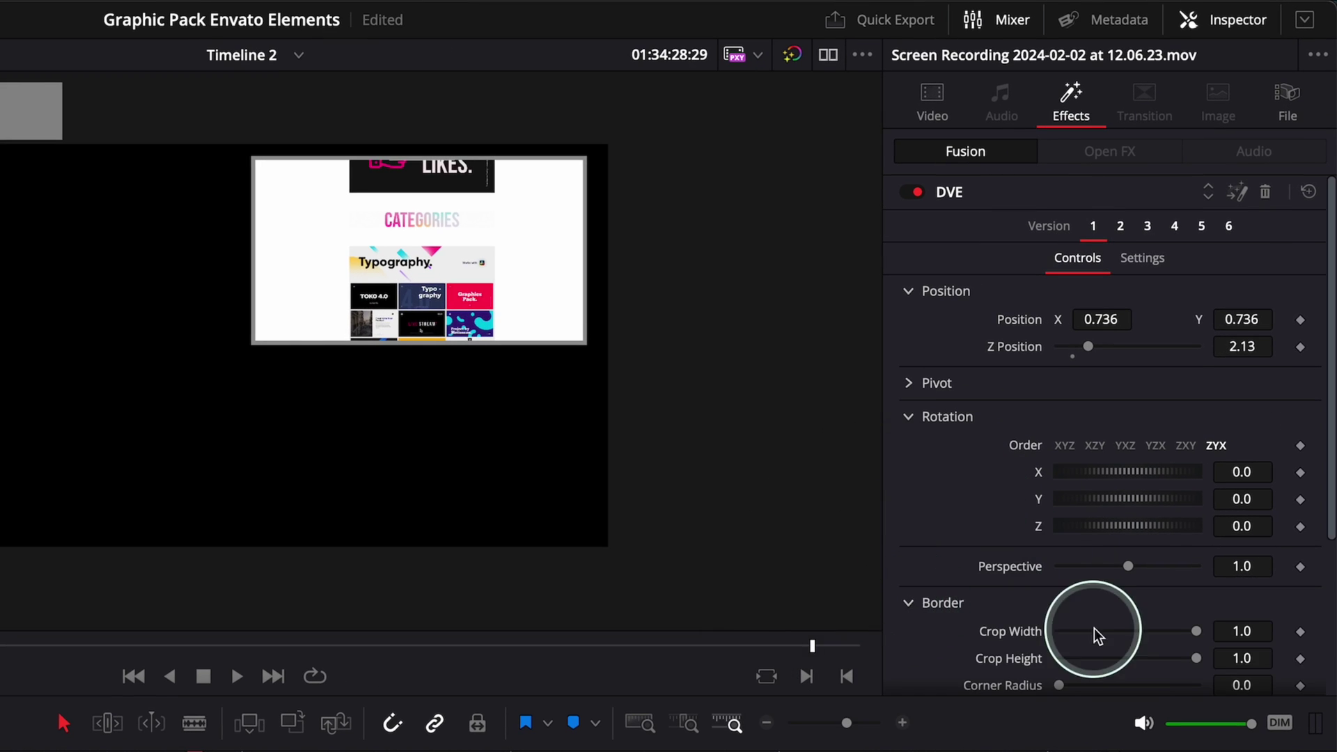
pyautogui.scroll(-3, 1093, 628)
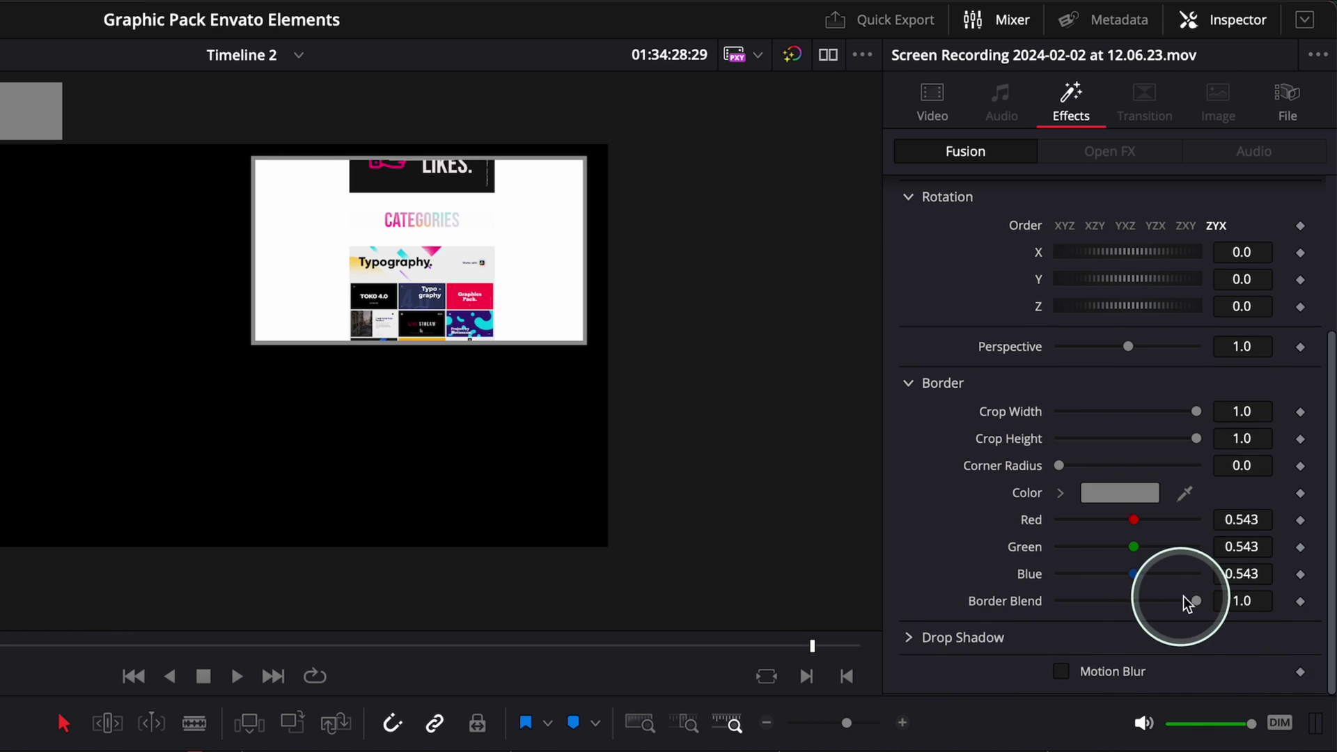
pyautogui.moveTo(1193, 599); pyautogui.dragTo(1066, 613)
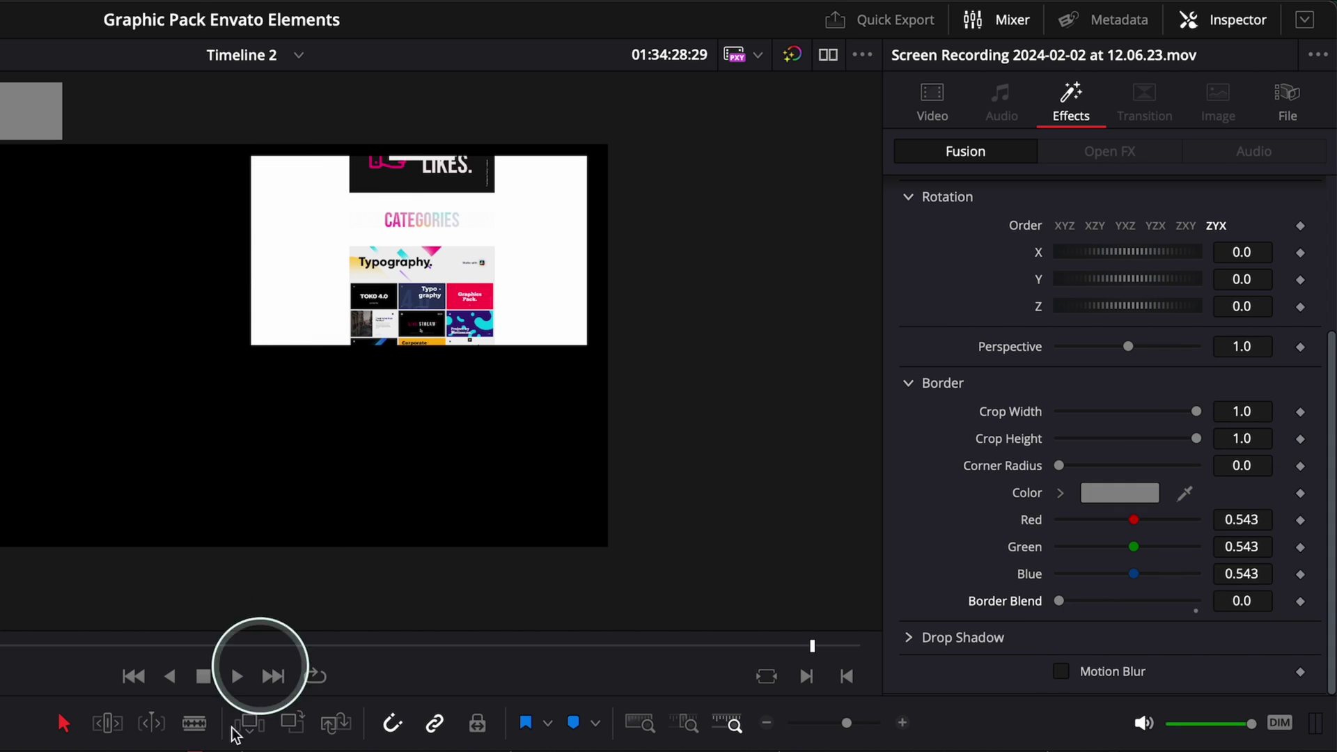
pyautogui.scroll(5, 1072, 430)
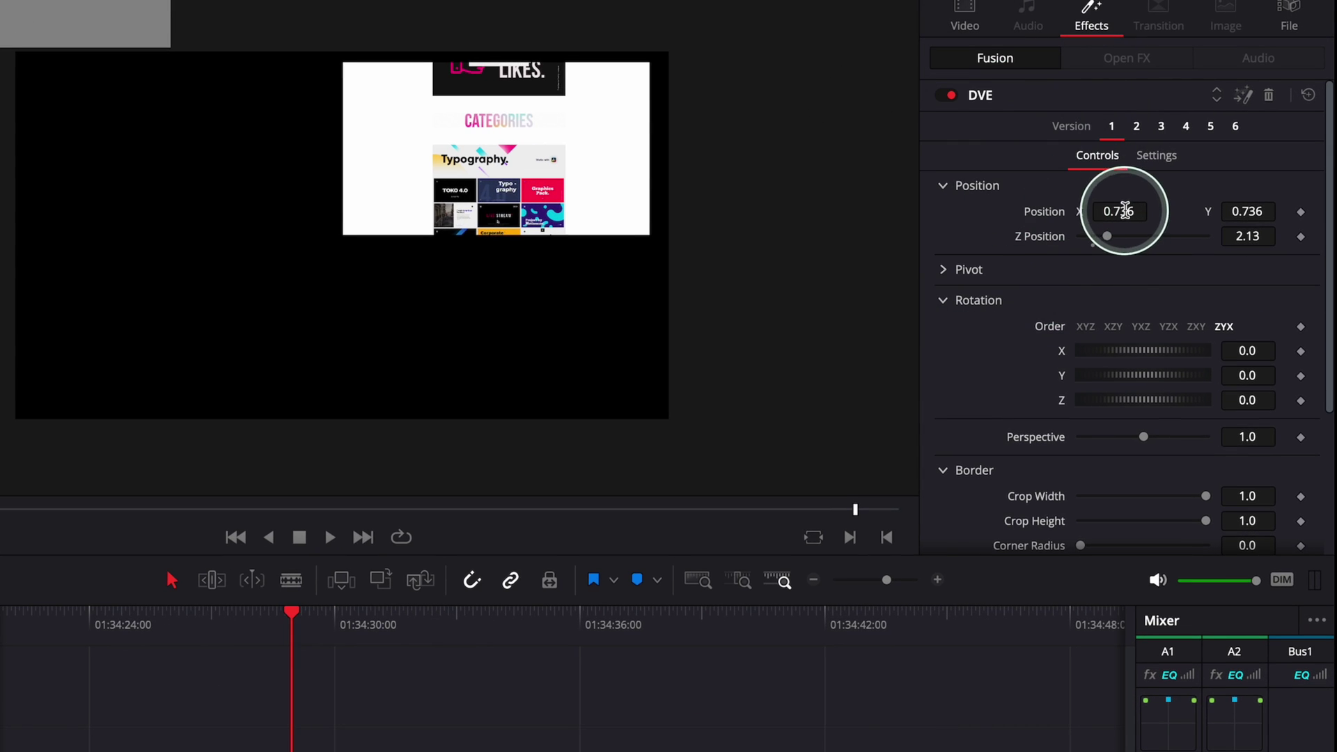
# Step: Set the DVE Position to 0.509 by 0.512 and Z Position to 0.79
pyautogui.moveTo(1153, 213); pyautogui.dragTo(899, 230)
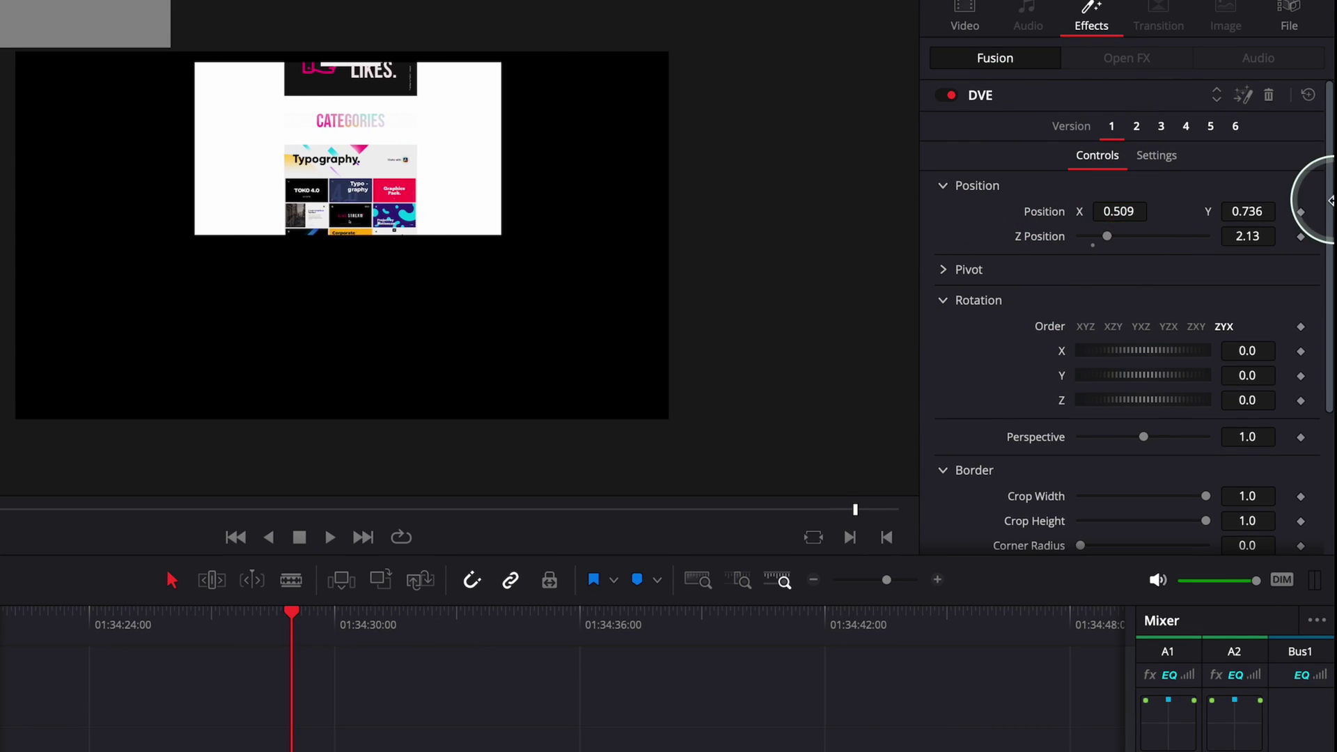
pyautogui.moveTo(1241, 209); pyautogui.dragTo(1015, 269)
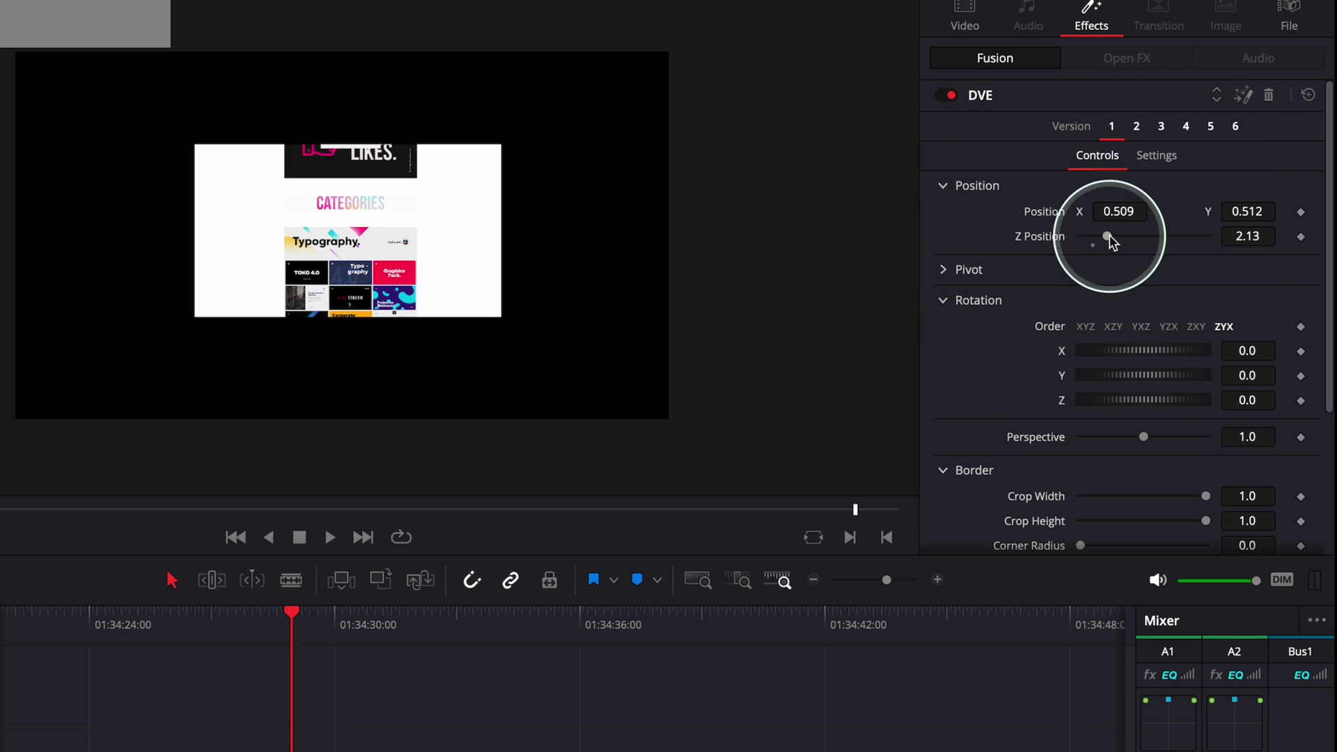
pyautogui.moveTo(1109, 238); pyautogui.dragTo(1093, 244)
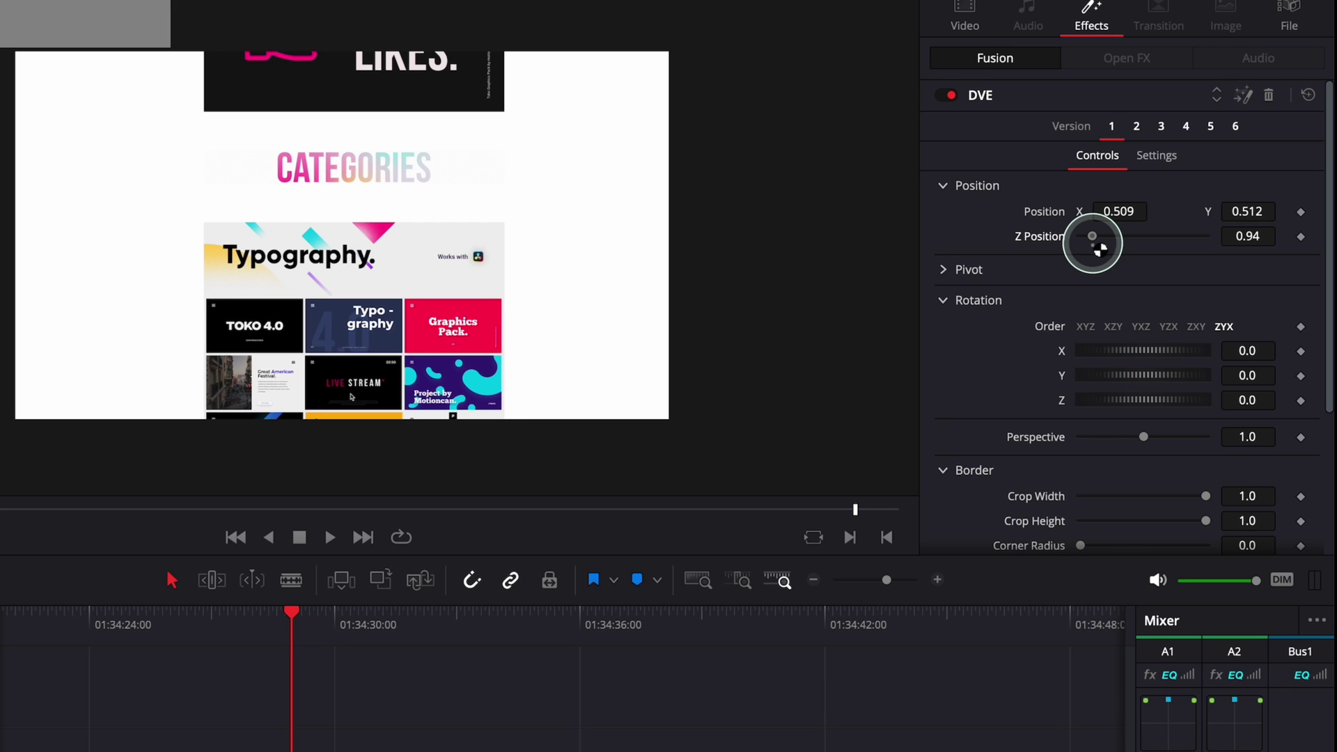
pyautogui.moveTo(1093, 244); pyautogui.dragTo(1091, 245)
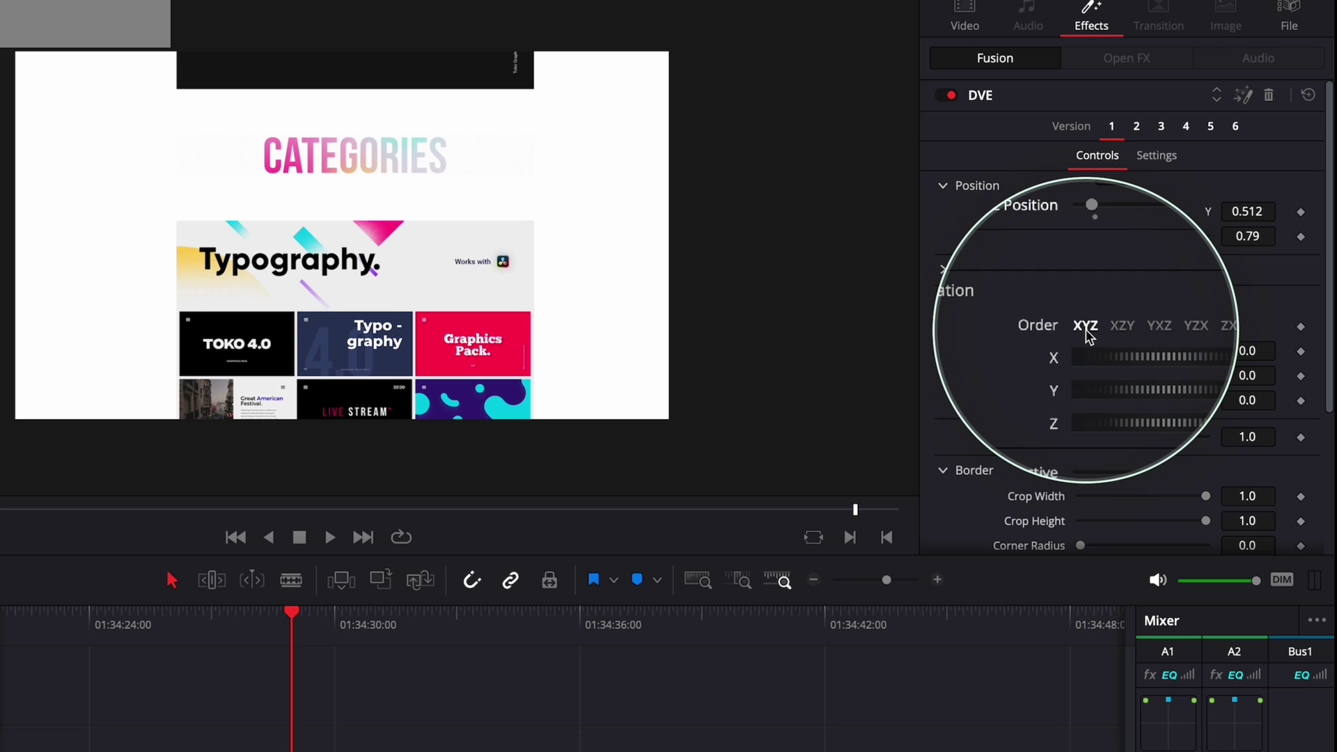
# Step: Try the XZY and YXZ rotation orders, then set DVE rotation Y to 23.5 and X to −23.5
pyautogui.click(1112, 333)
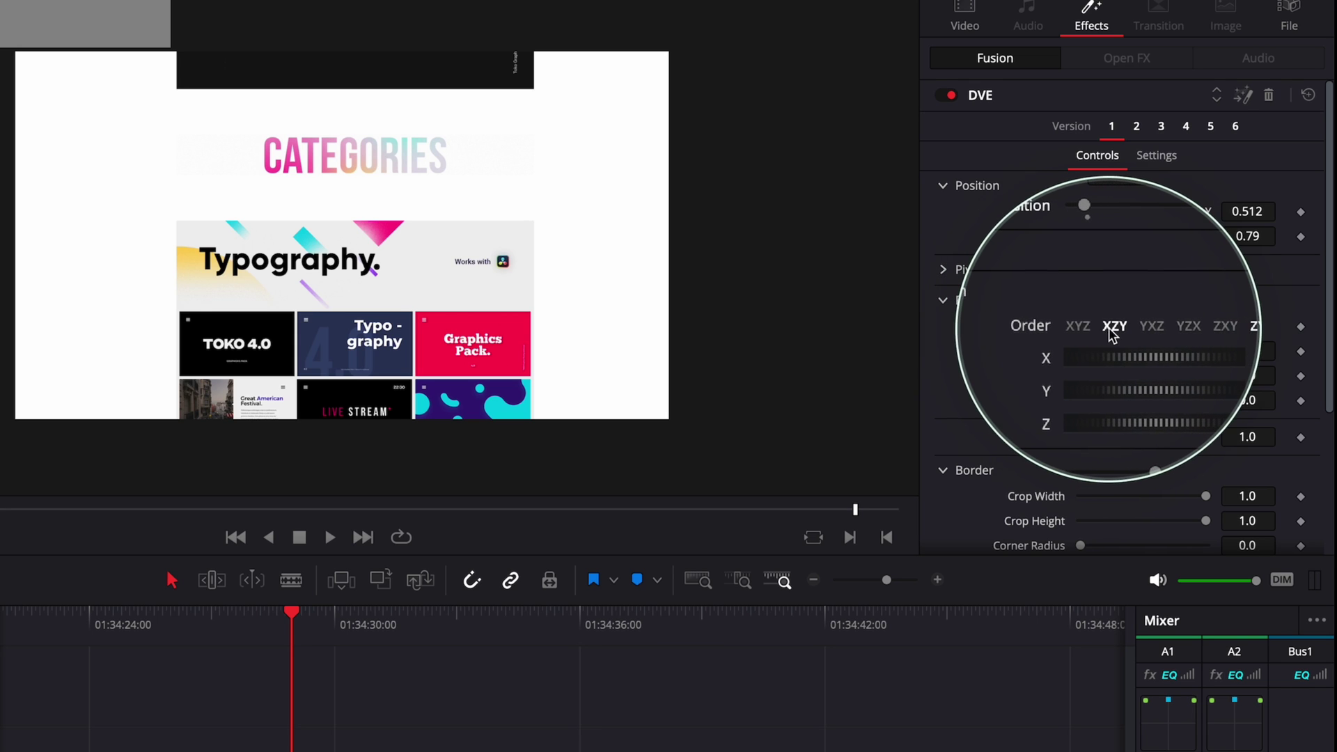
pyautogui.click(1148, 333)
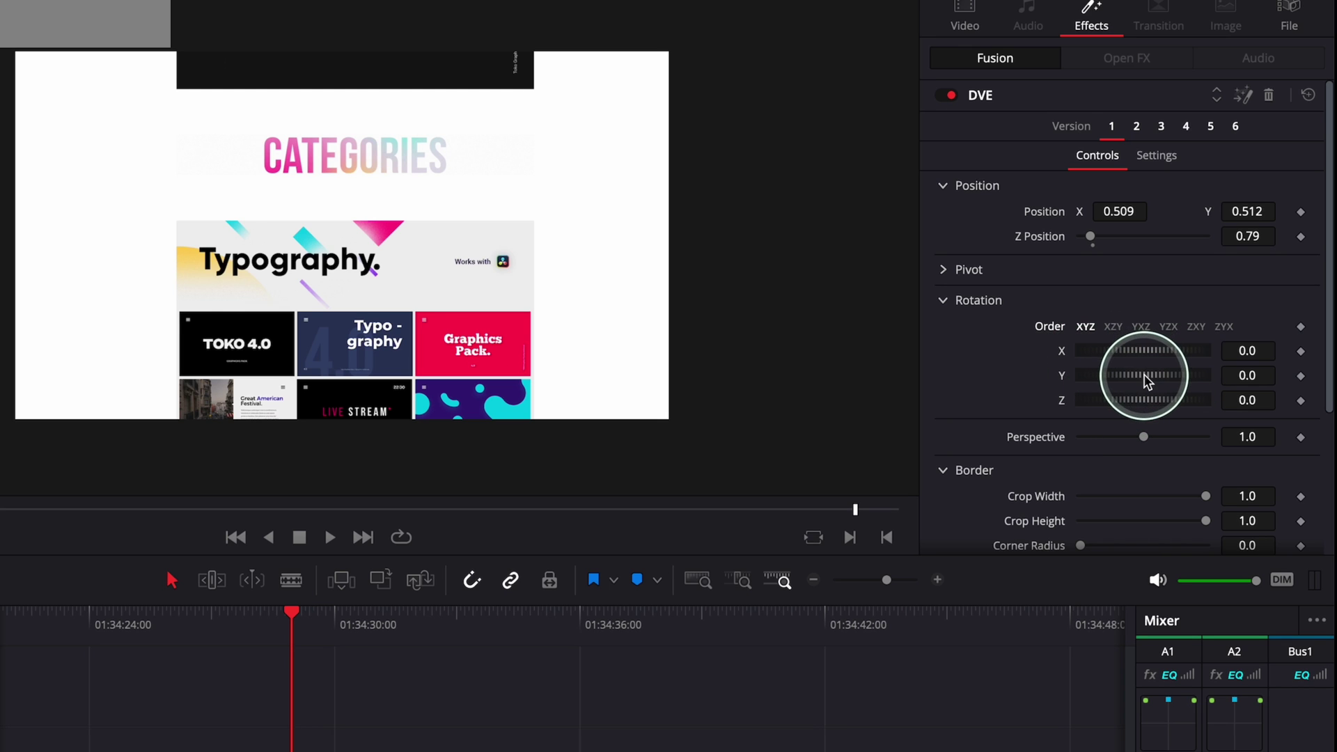
pyautogui.moveTo(1147, 381); pyautogui.dragTo(1159, 382)
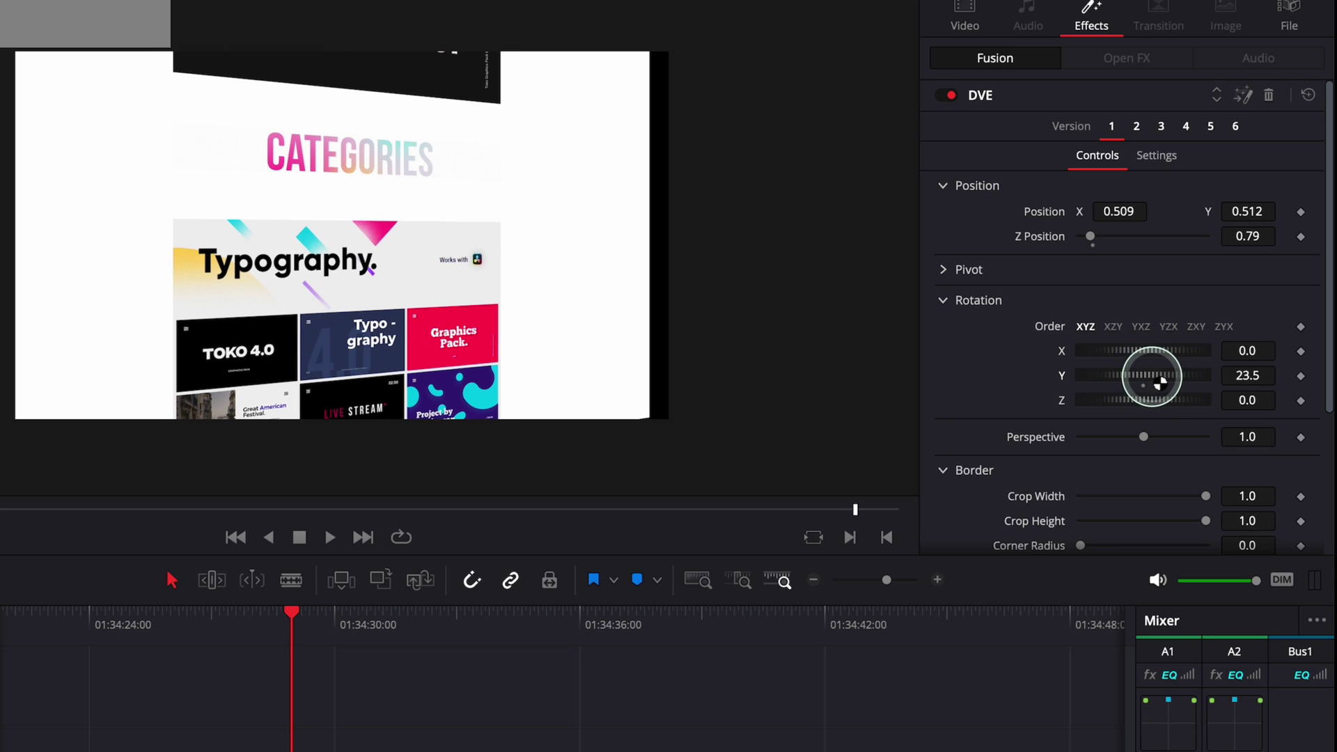
pyautogui.moveTo(1142, 352); pyautogui.dragTo(1135, 357)
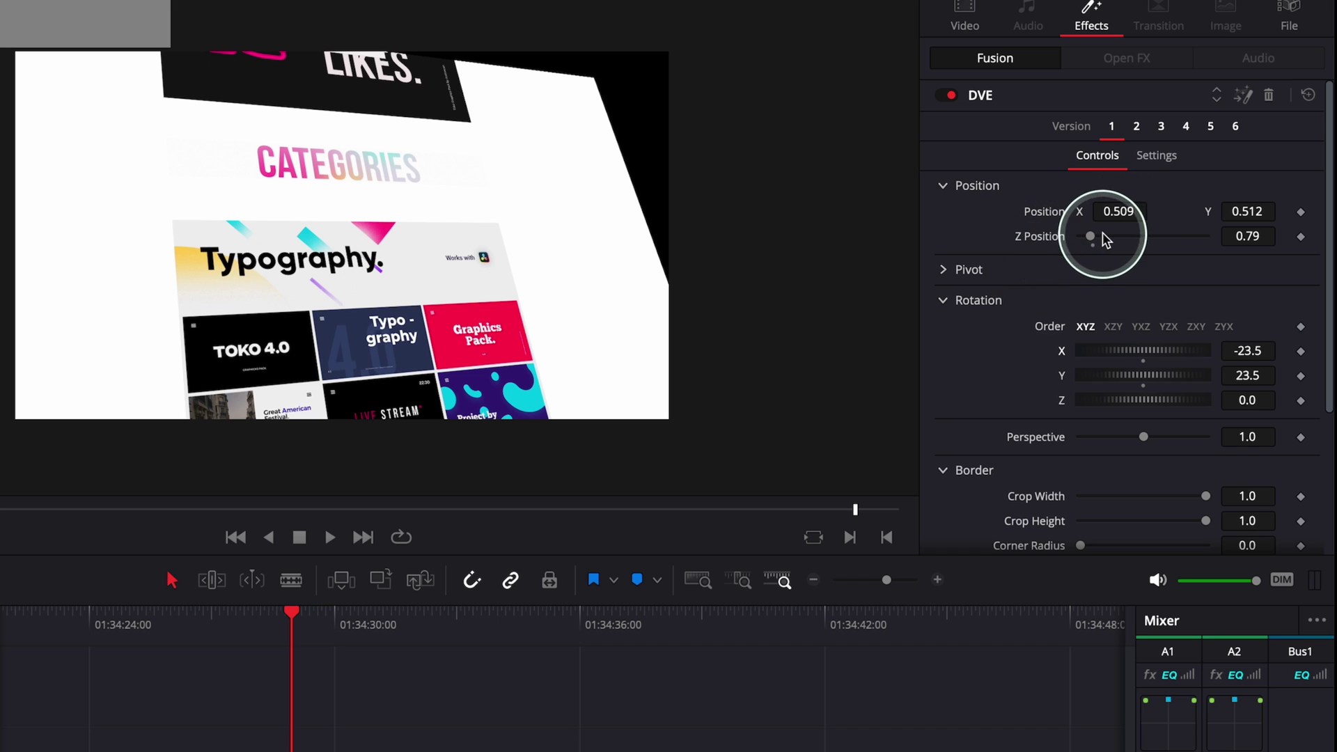
# Step: Set DVE Z Position to 0.55 and Position to 0.574 by 0.542
pyautogui.moveTo(1095, 241); pyautogui.dragTo(1094, 241)
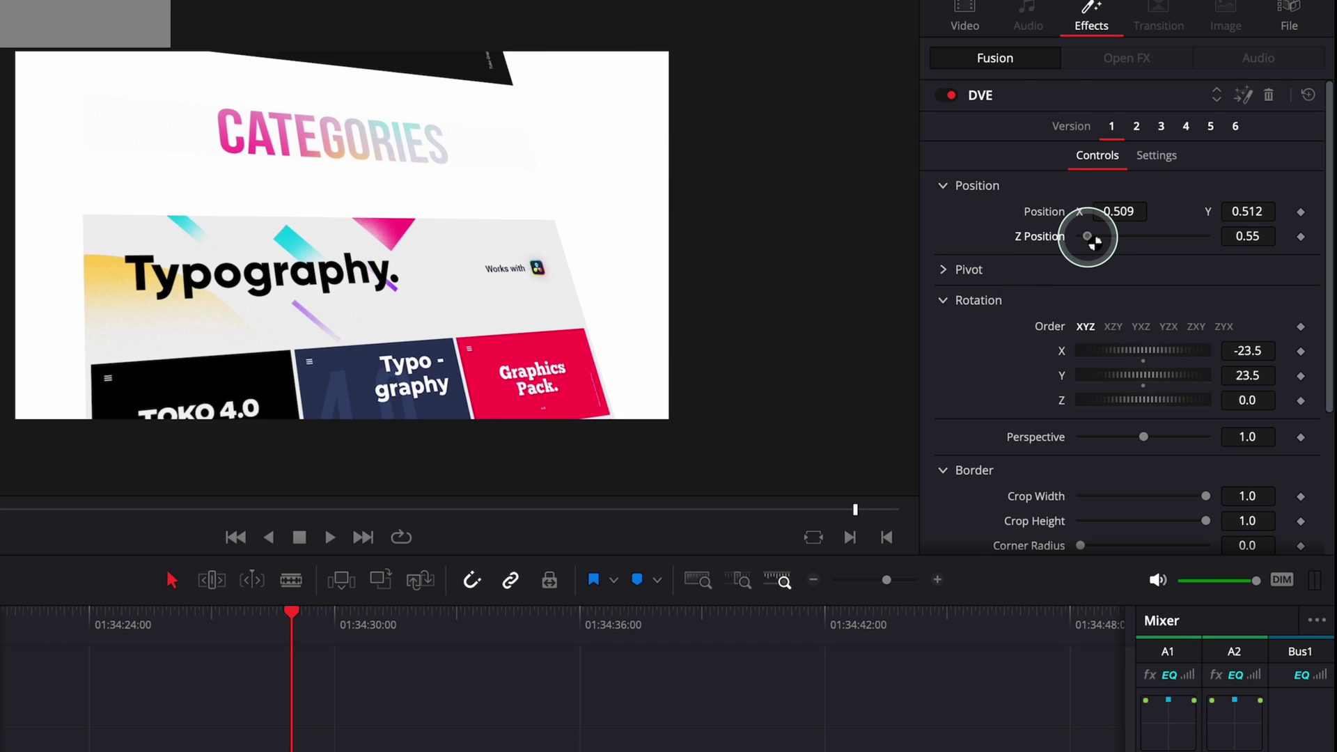
pyautogui.moveTo(1226, 212); pyautogui.dragTo(1257, 216)
pyautogui.moveTo(1119, 210); pyautogui.dragTo(1176, 209)
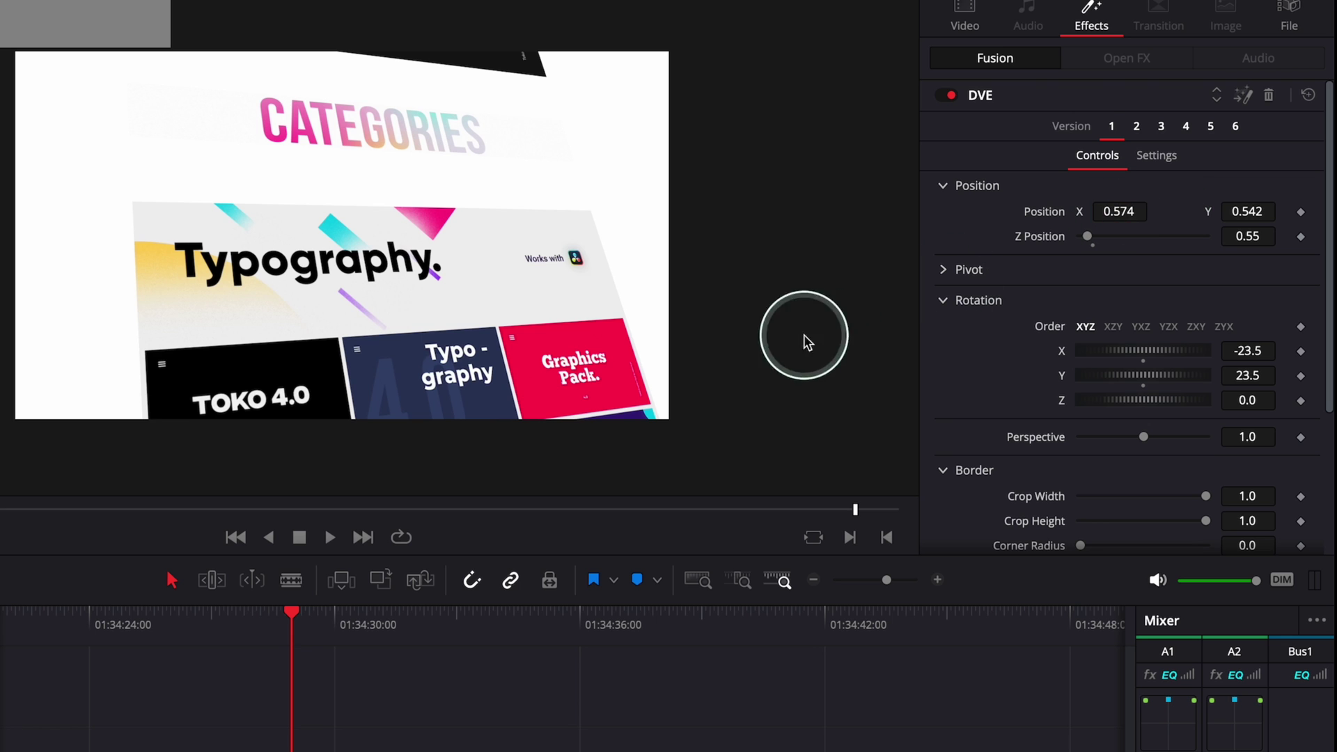
pyautogui.click(214, 625)
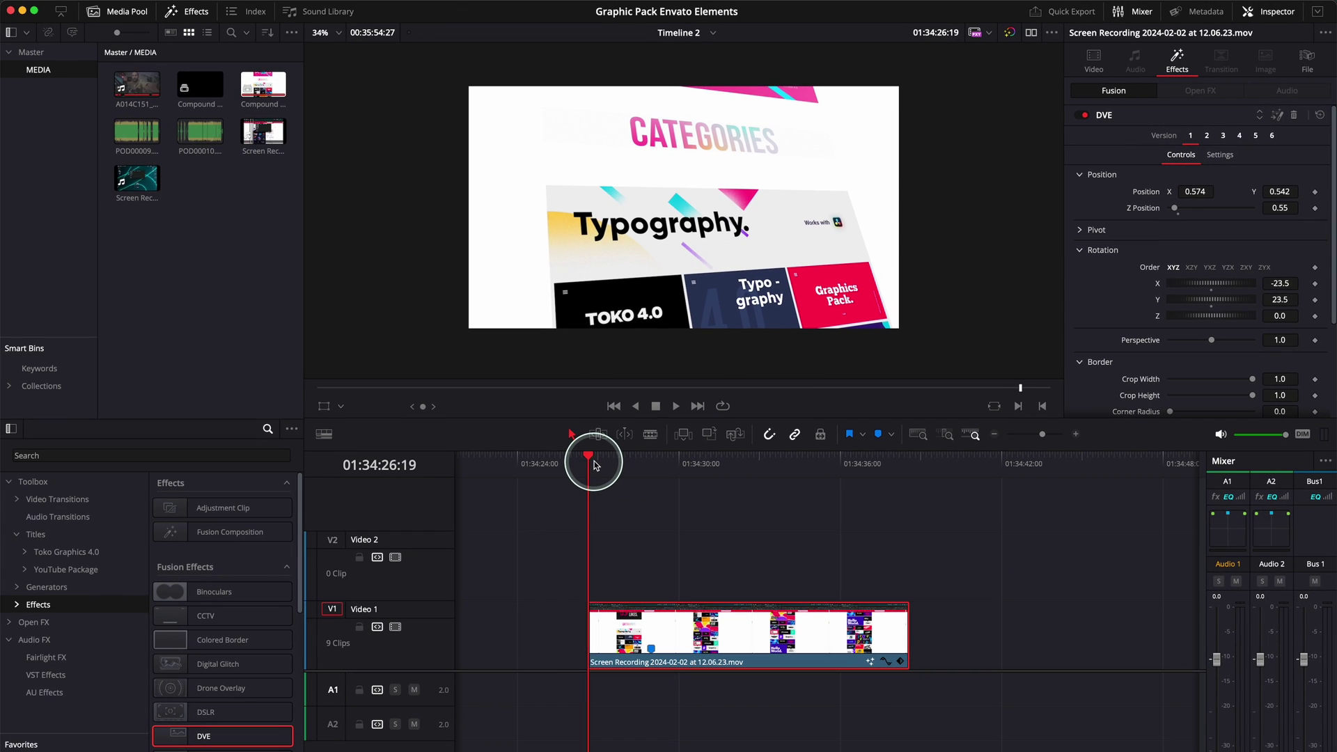
# Step: Play the tilted clip to preview it, stop, and return to an earlier frame
pyautogui.press('space')
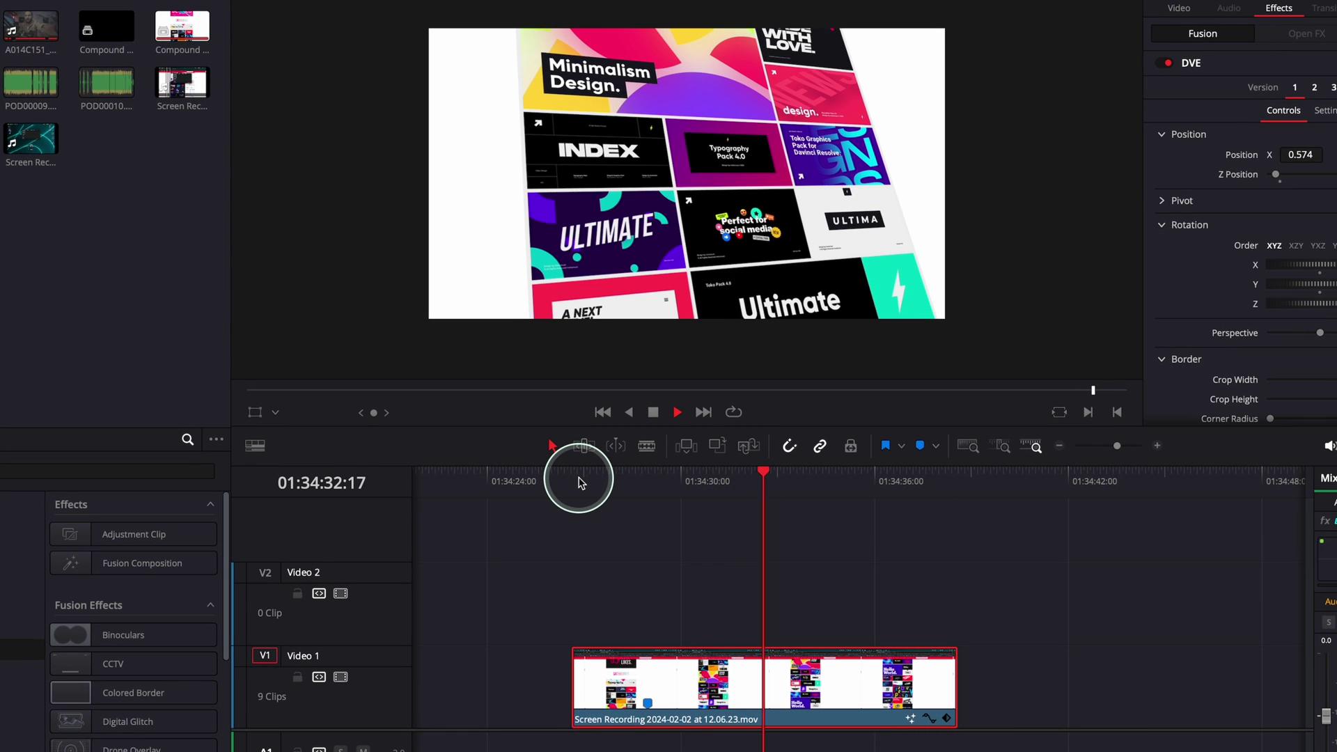
pyautogui.press('space')
pyautogui.click(648, 482)
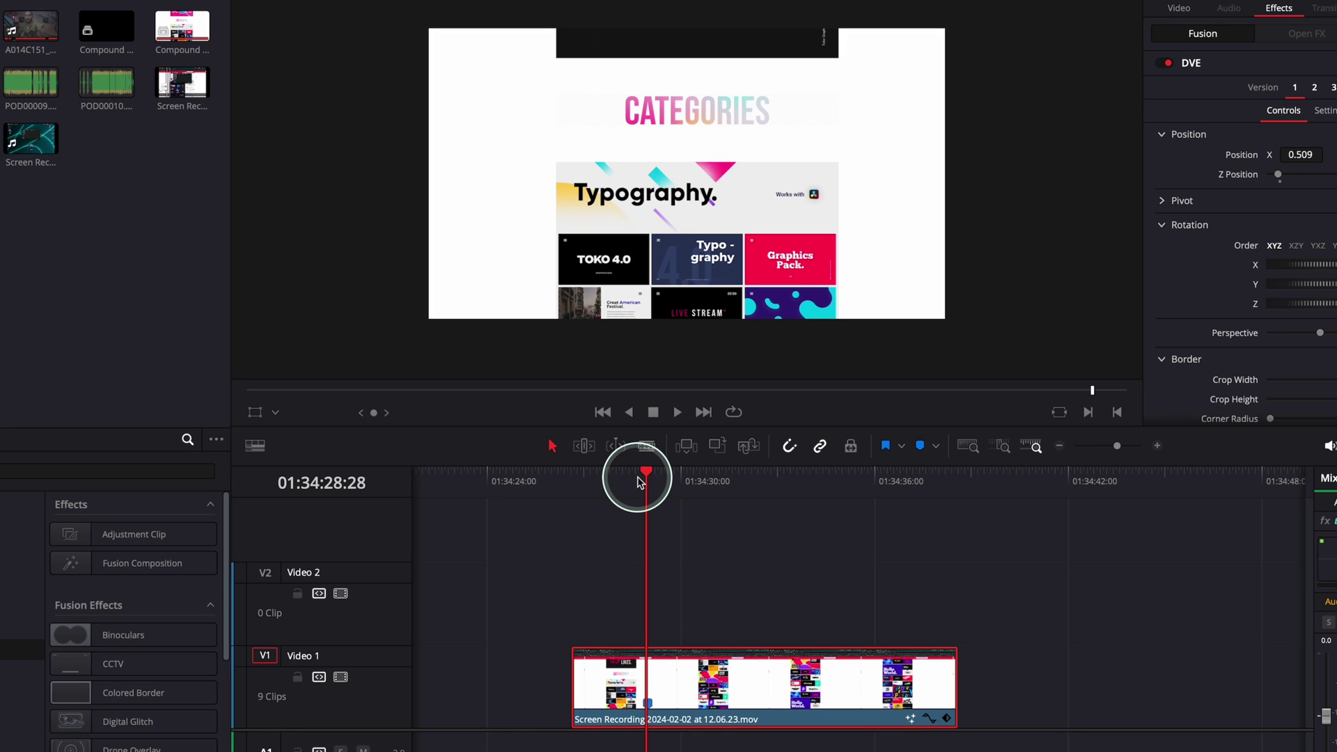
# Step: At the clip start, add starting keyframes for Position, Z Position and Rotation
pyautogui.moveTo(647, 475); pyautogui.dragTo(584, 483)
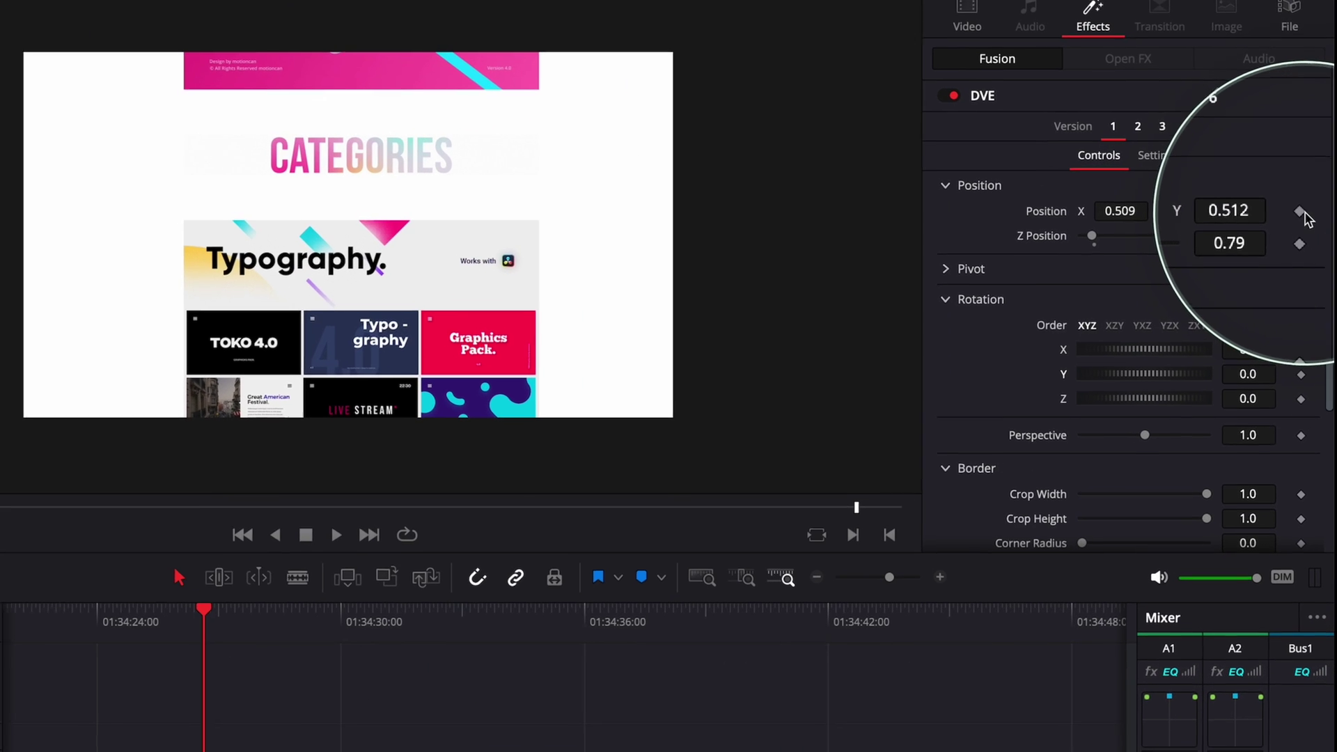
pyautogui.click(1300, 212)
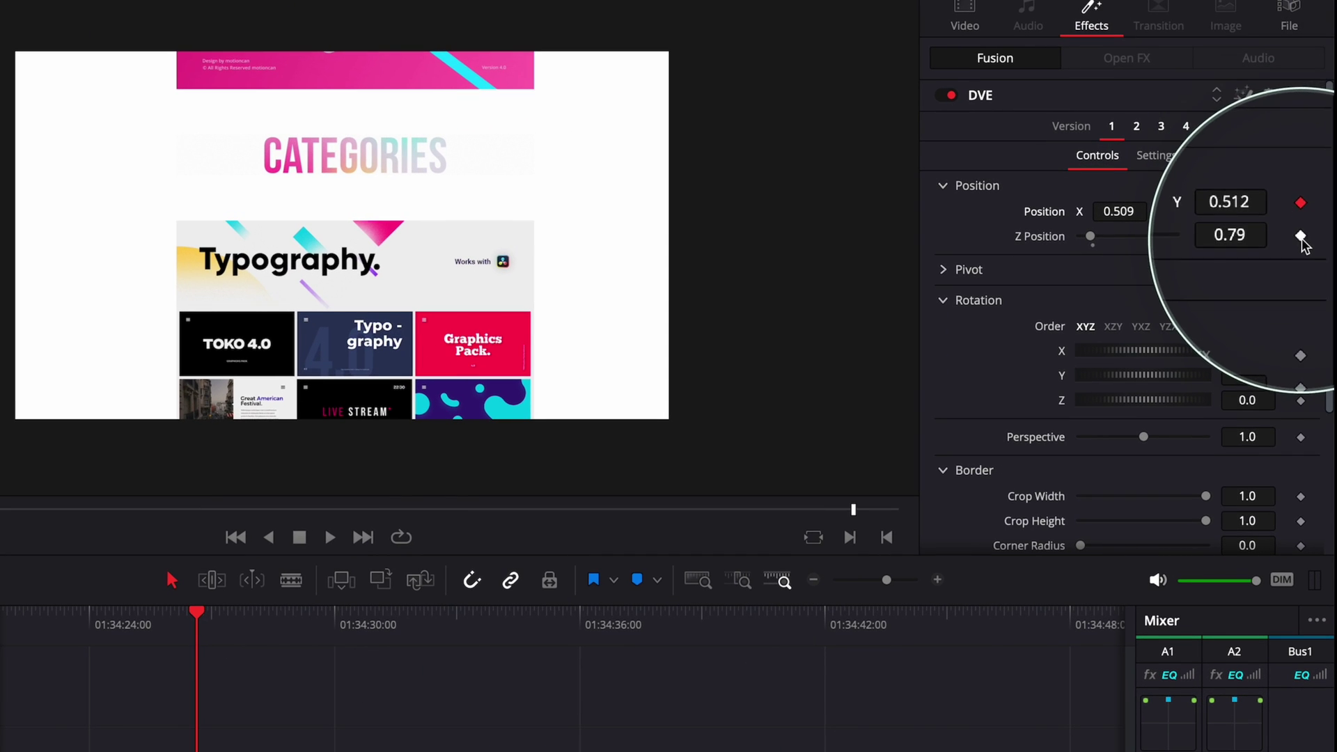
pyautogui.click(1300, 237)
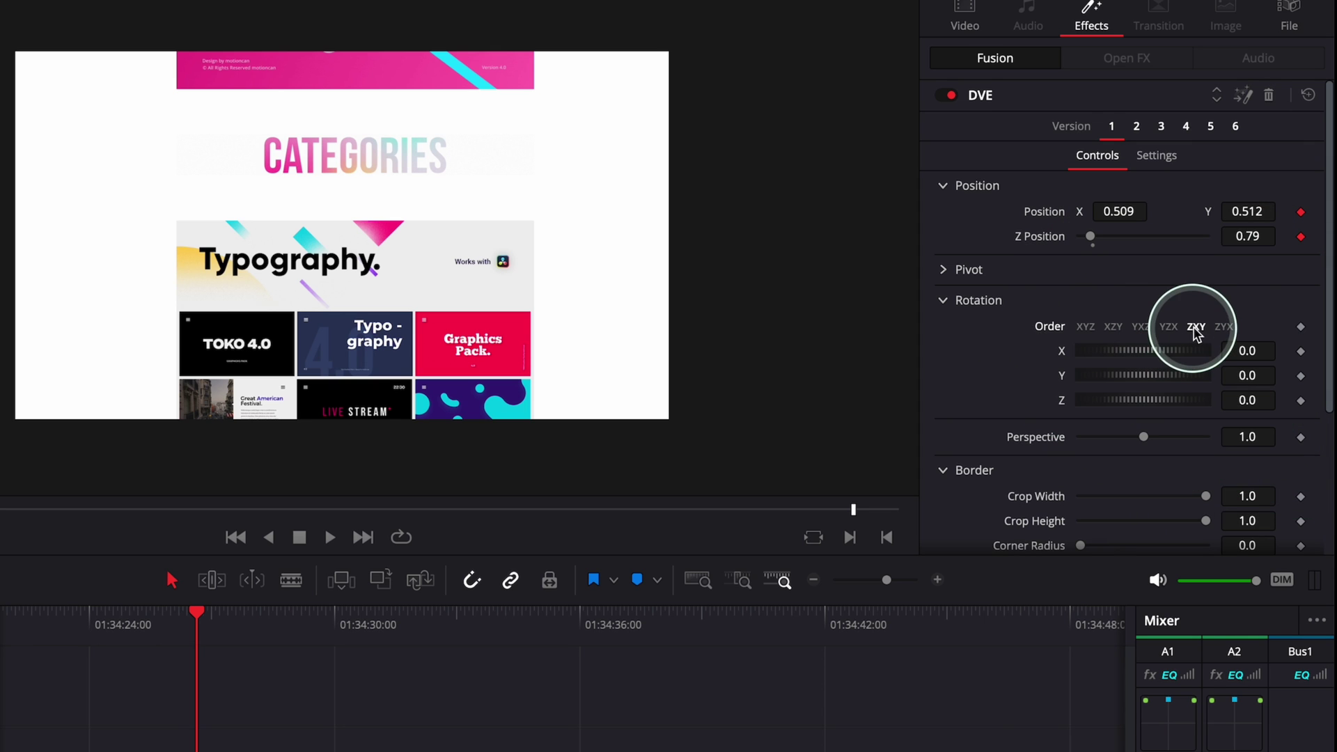
pyautogui.click(1300, 351)
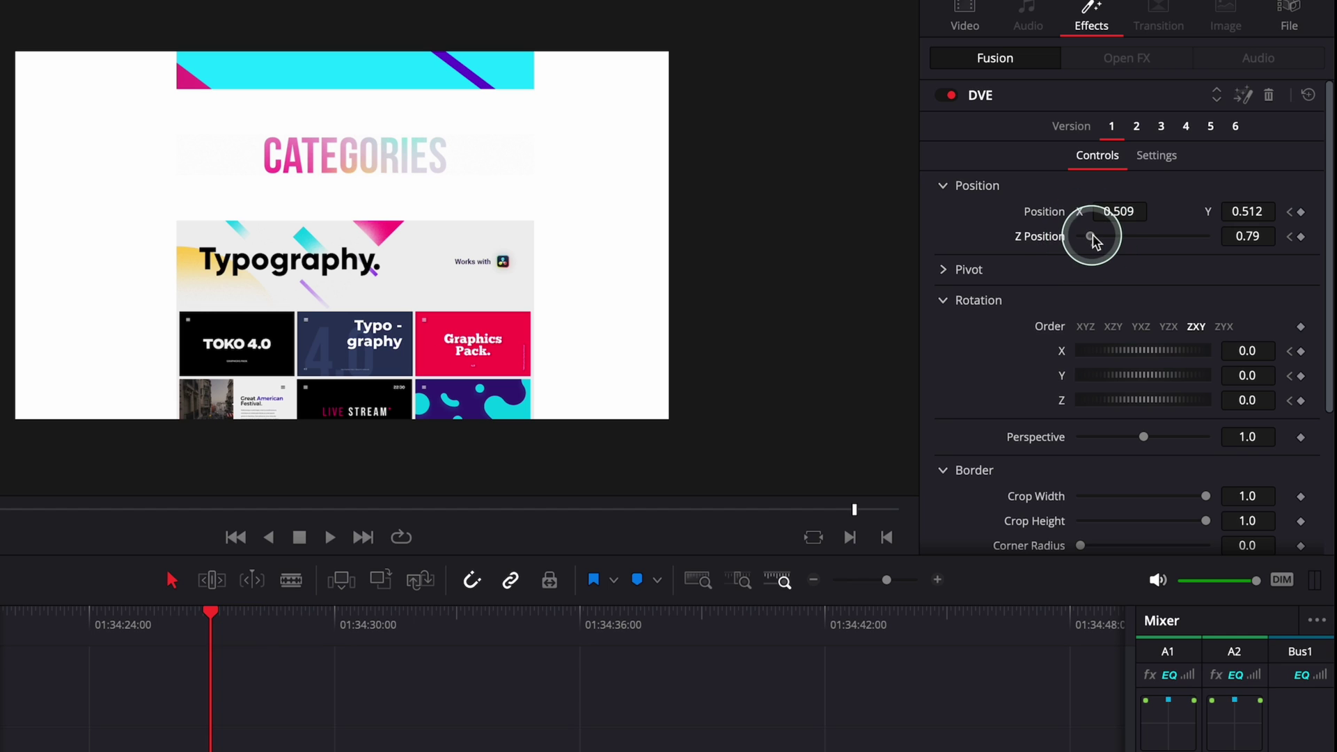
# Step: Keyframe Z Position 0.55 and rotation X −26.0, Y 20.9, Z −2.6, then play it back
pyautogui.moveTo(1095, 241); pyautogui.dragTo(1096, 242)
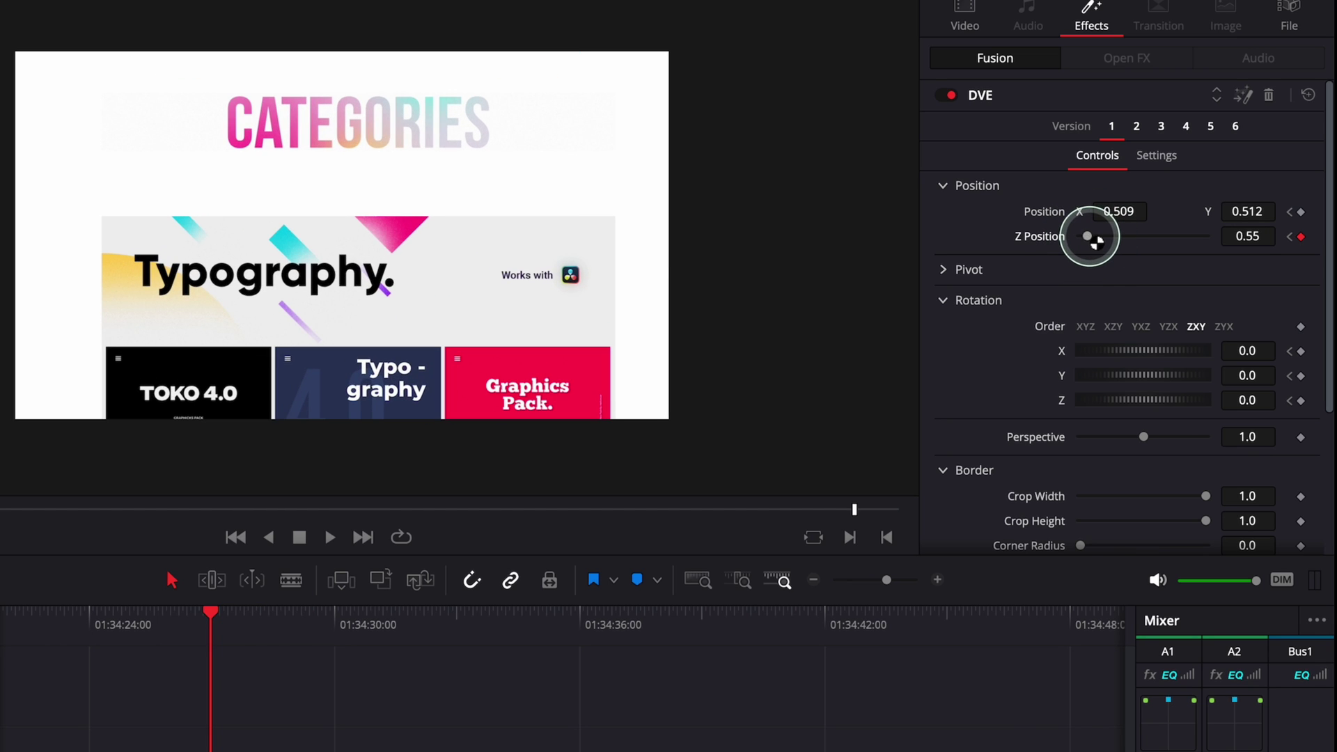
pyautogui.click(1130, 359)
pyautogui.moveTo(1130, 359); pyautogui.dragTo(1135, 348)
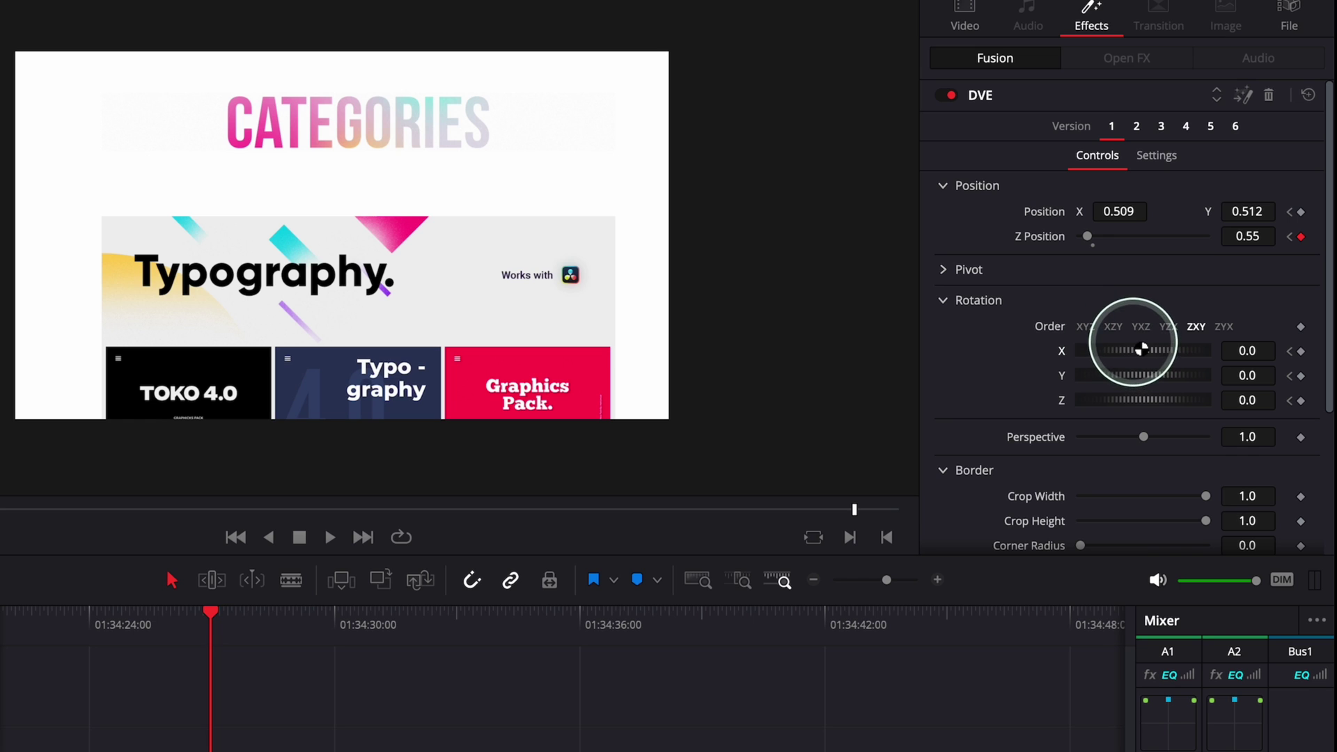
pyautogui.moveTo(1141, 350); pyautogui.dragTo(1158, 399)
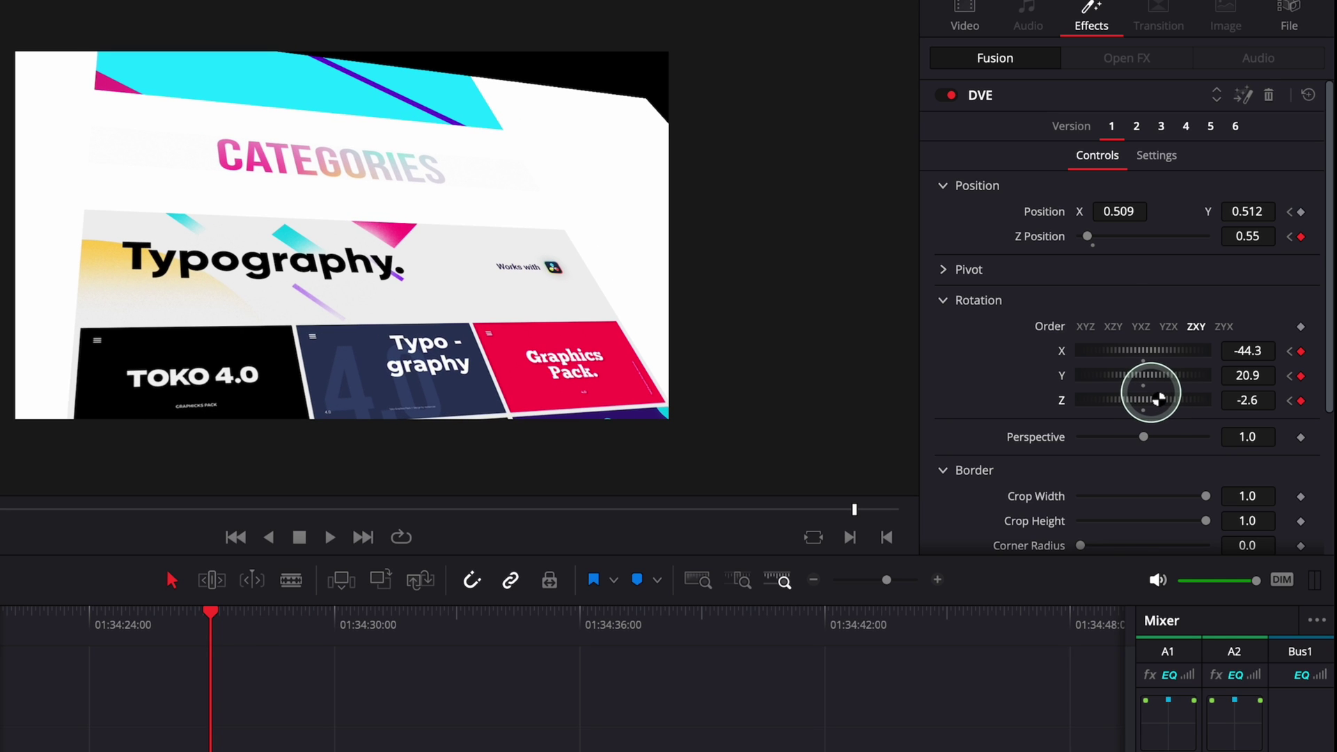
pyautogui.moveTo(1153, 360); pyautogui.dragTo(1159, 360)
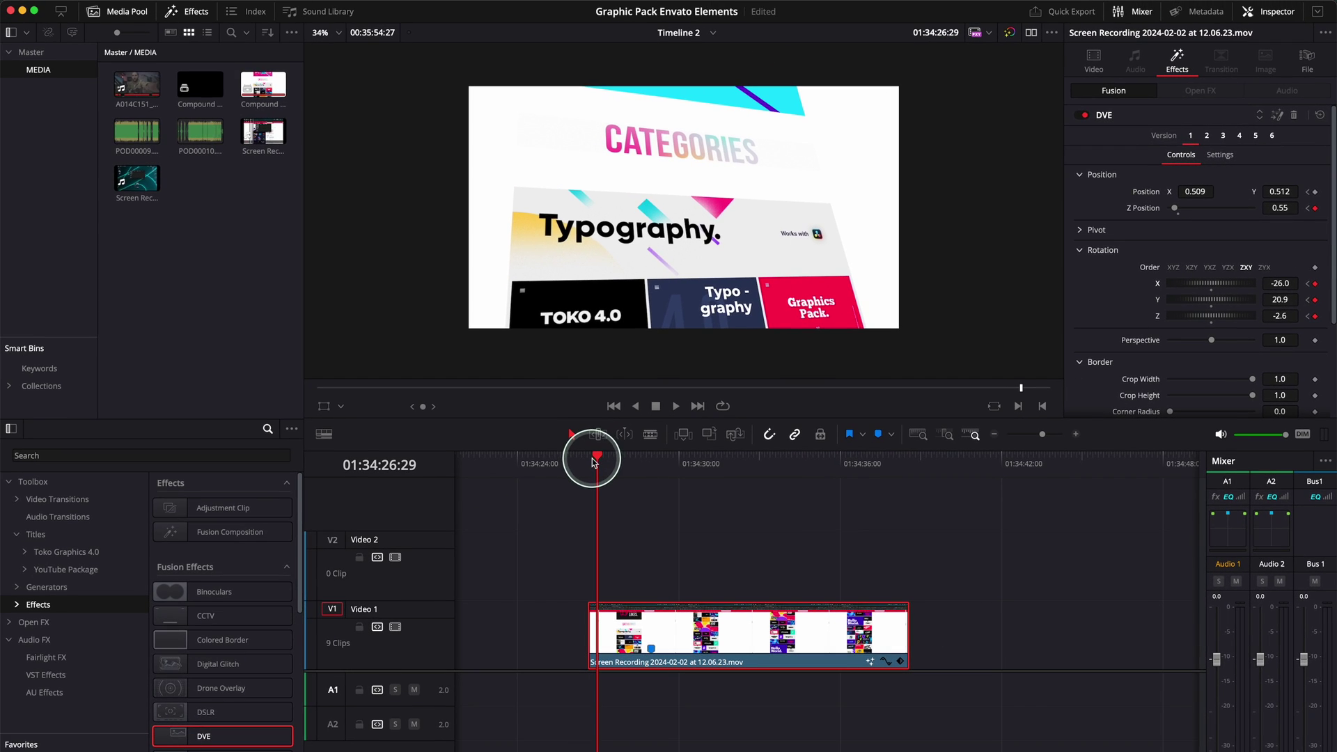
pyautogui.press('space')
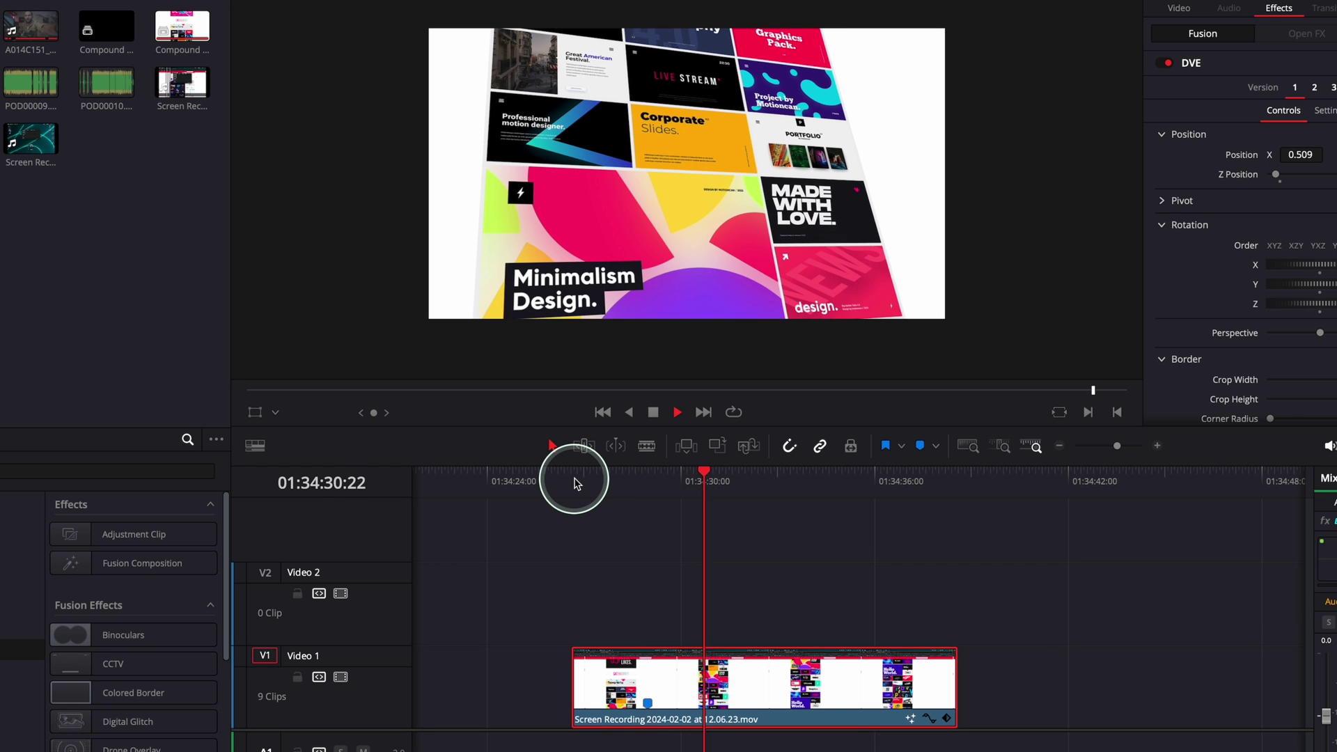
# Step: Return the playhead to the start of the clip
pyautogui.click(571, 482)
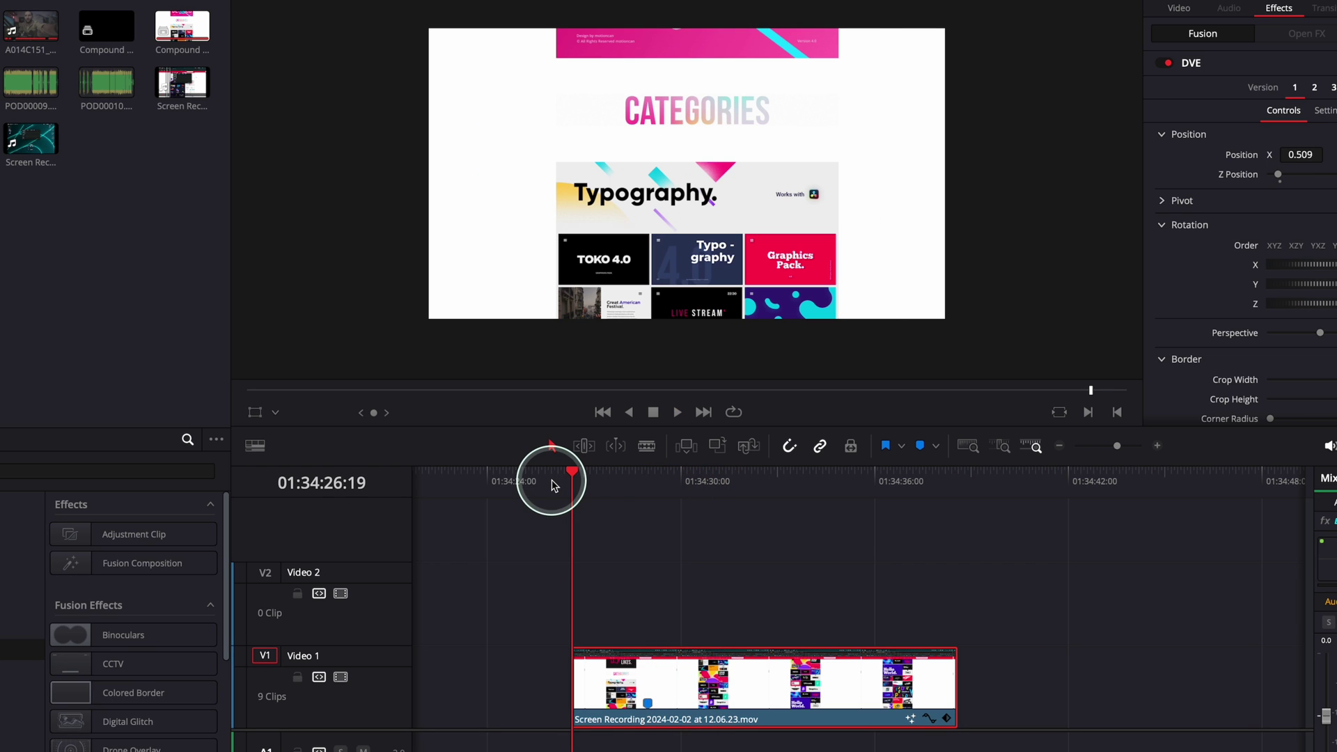